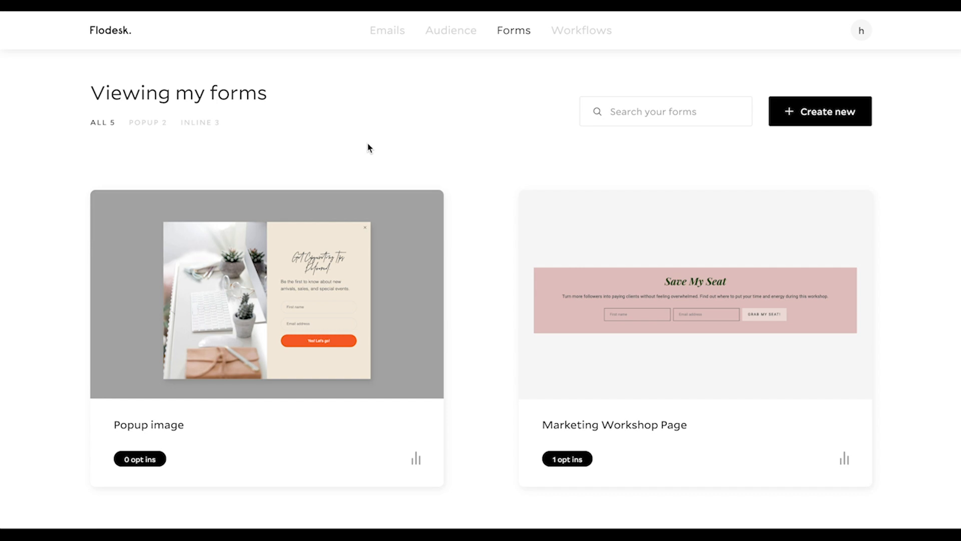
# Start a new inline form from the Ribbon banner template
pyautogui.click(105, 33)
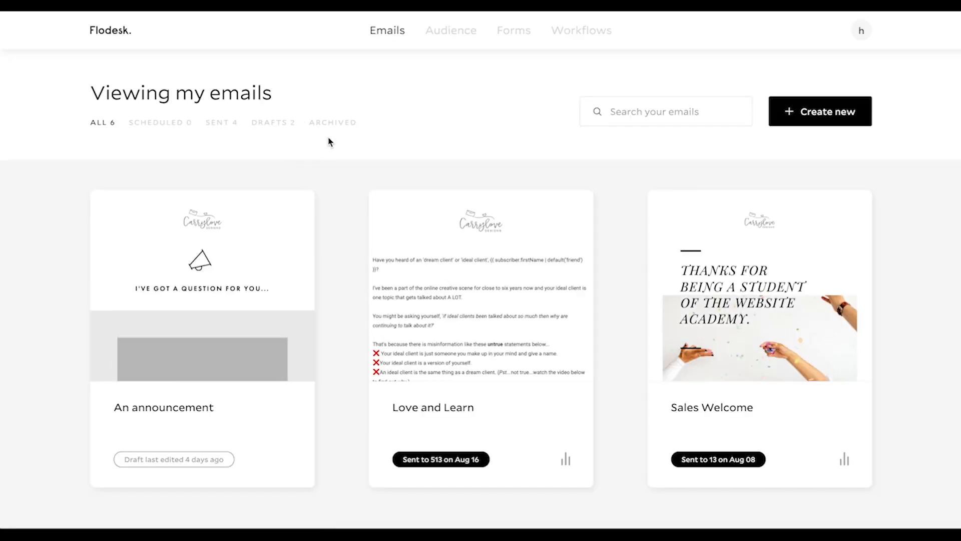
pyautogui.click(515, 33)
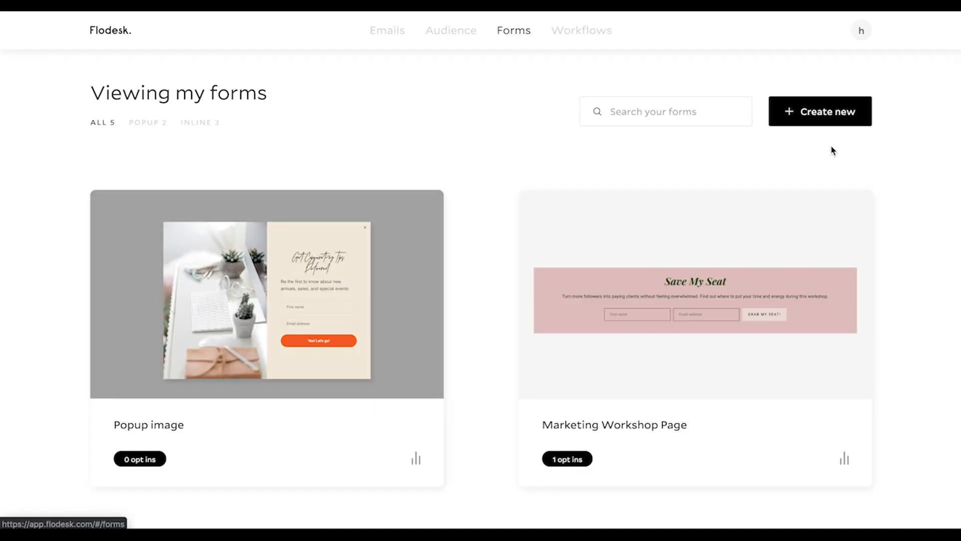
pyautogui.click(835, 121)
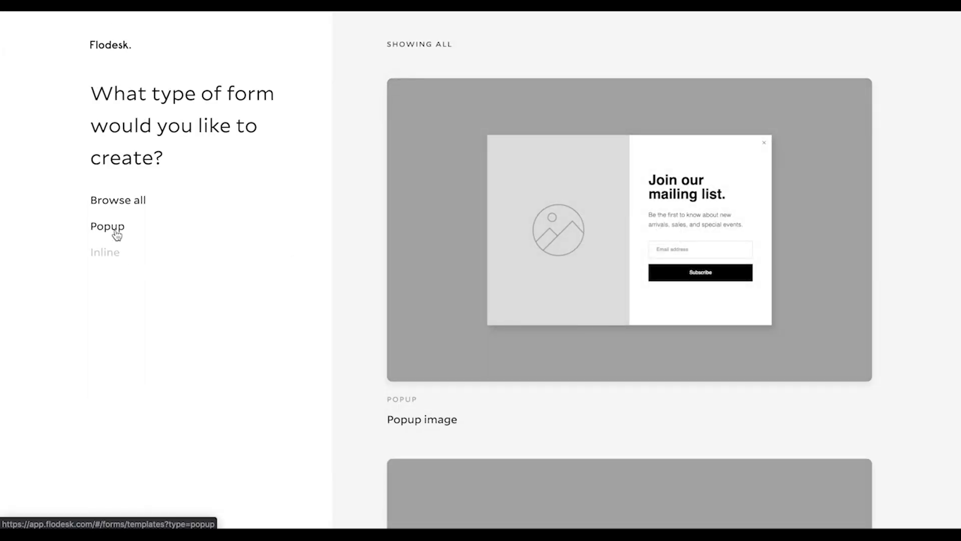
pyautogui.click(113, 261)
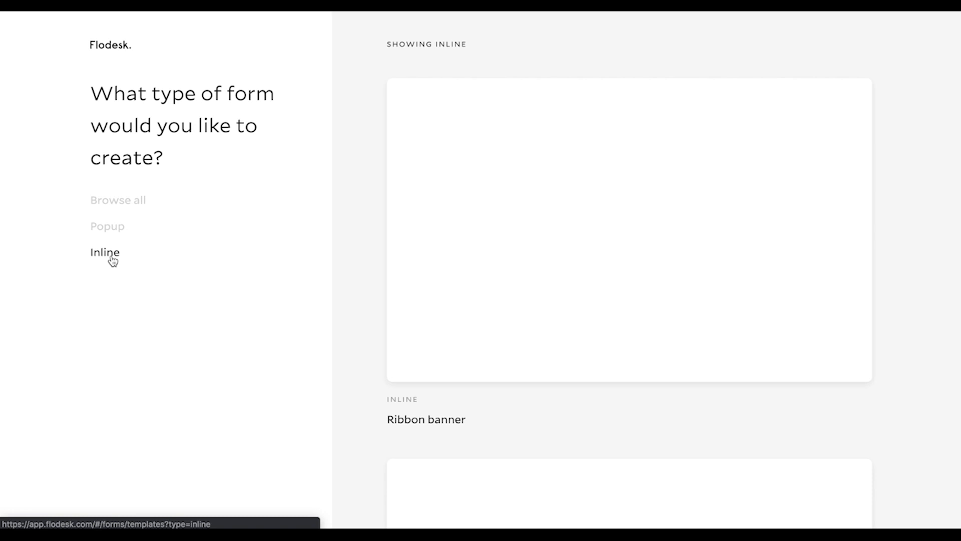
pyautogui.scroll(-1, 322, 290)
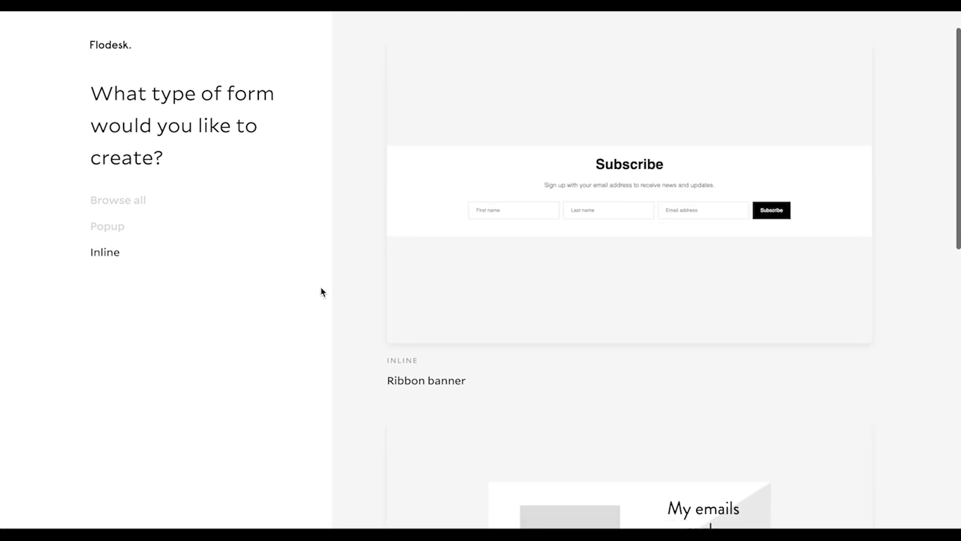
pyautogui.scroll(-4, 375, 315)
pyautogui.scroll(-4, 373, 300)
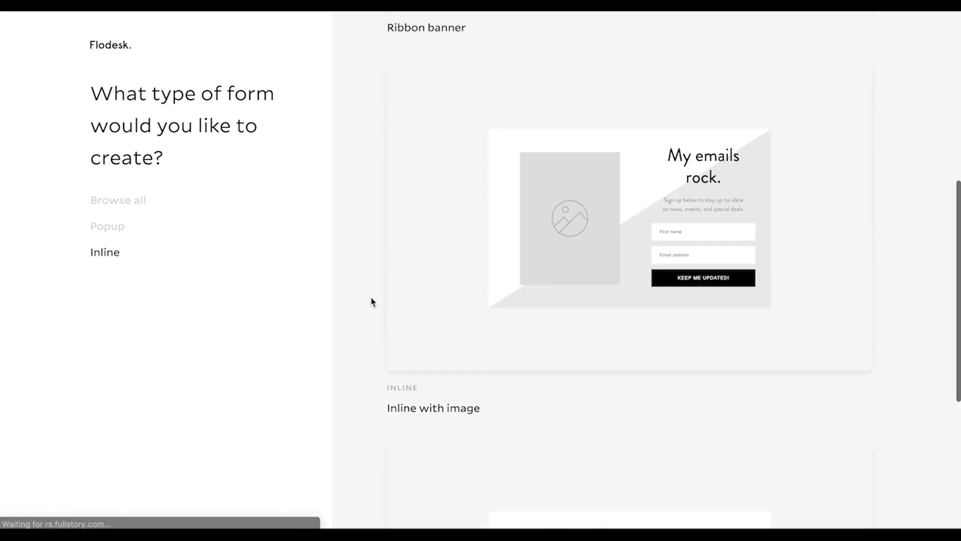
pyautogui.scroll(8, 371, 286)
pyautogui.click(621, 229)
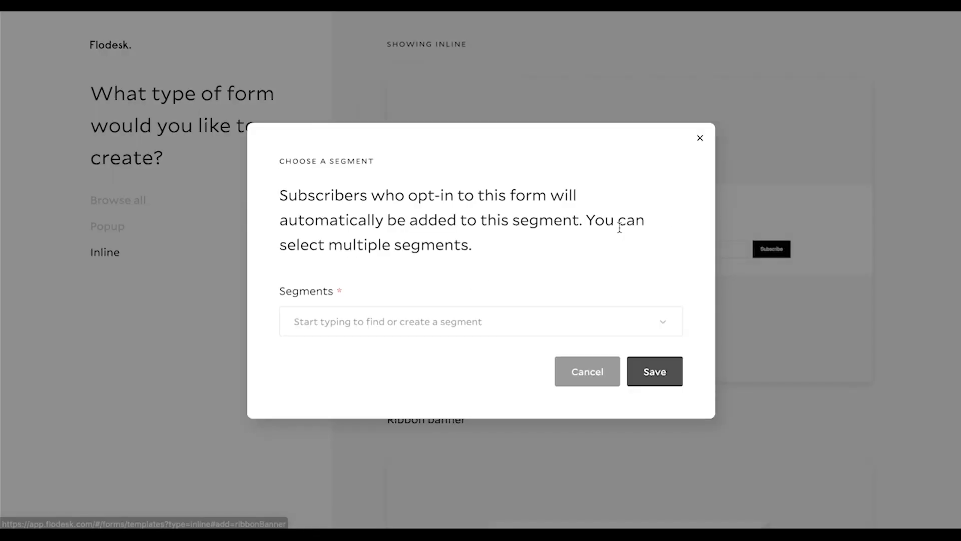
# Assign the form's subscribers to the Weekly Chat segment and save the choice
pyautogui.click(428, 328)
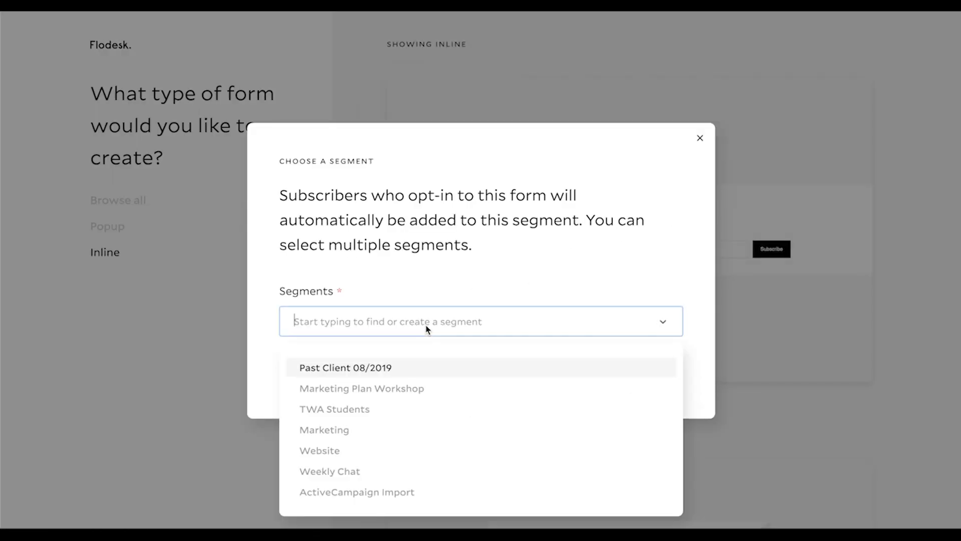
pyautogui.click(345, 472)
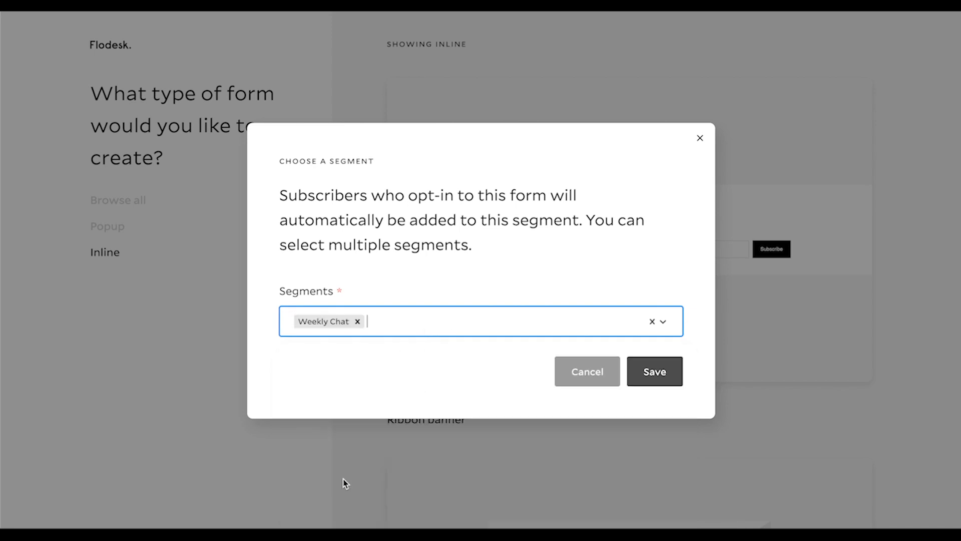
pyautogui.click(652, 376)
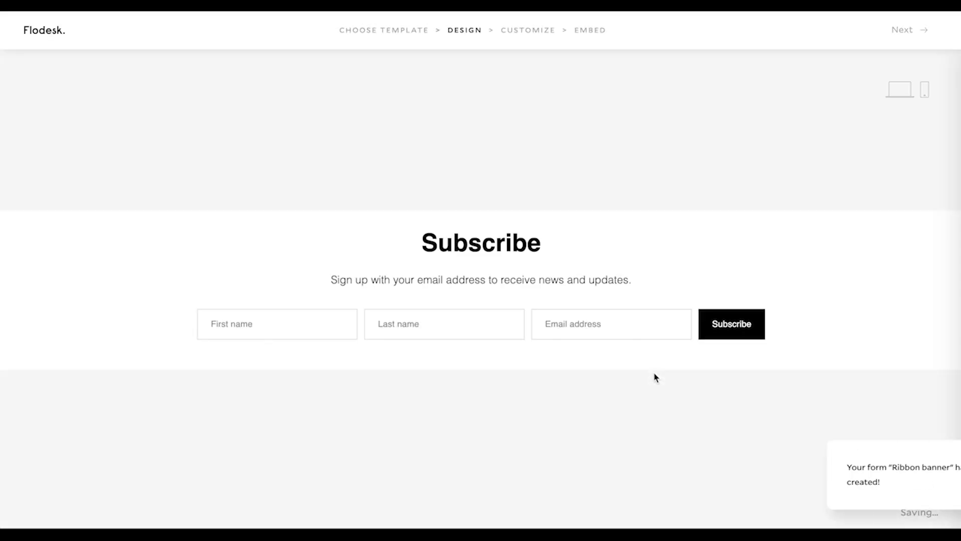
# Replace the form's "Subscribe" heading text with "Get Insider Tips!"
pyautogui.click(751, 221)
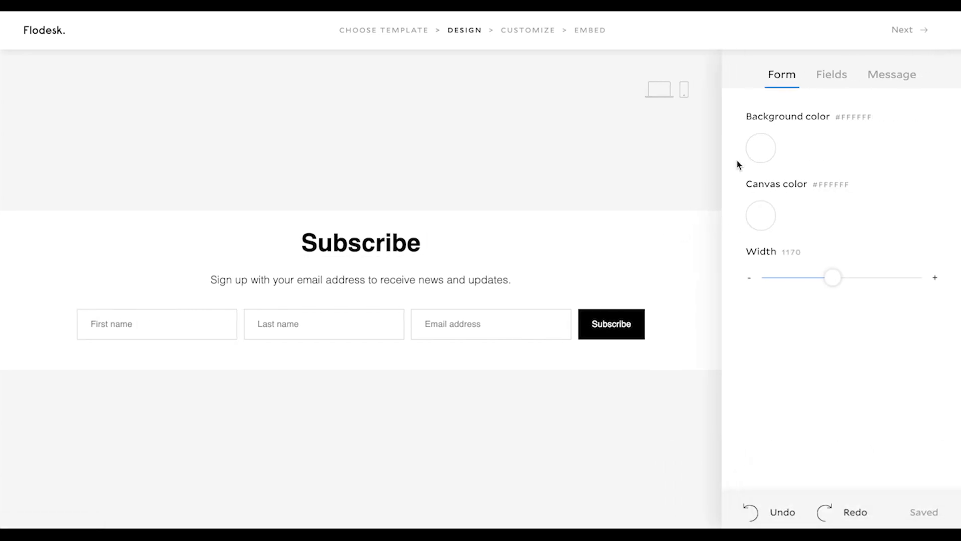
pyautogui.click(364, 244)
pyautogui.doubleClick(364, 244)
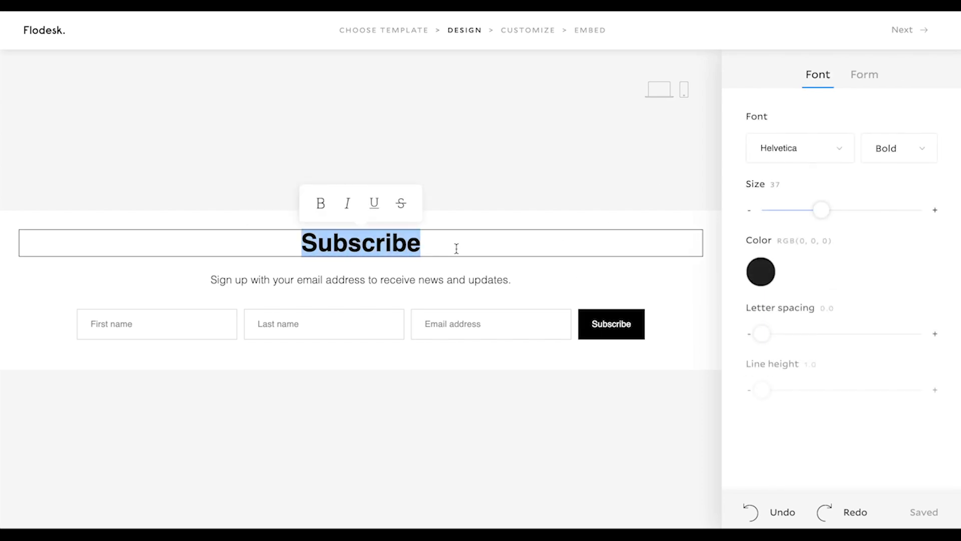
pyautogui.write('Get I')
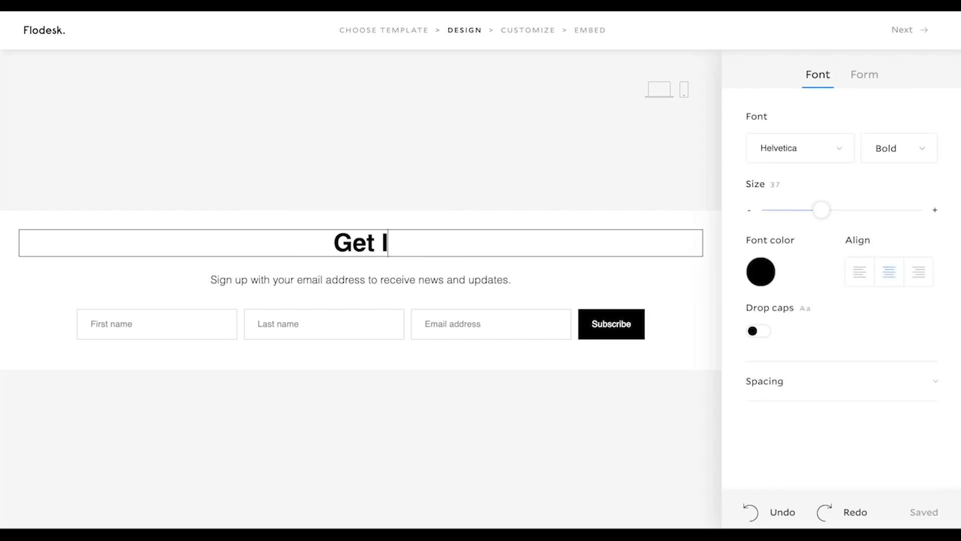
pyautogui.write('nsider Tips!')
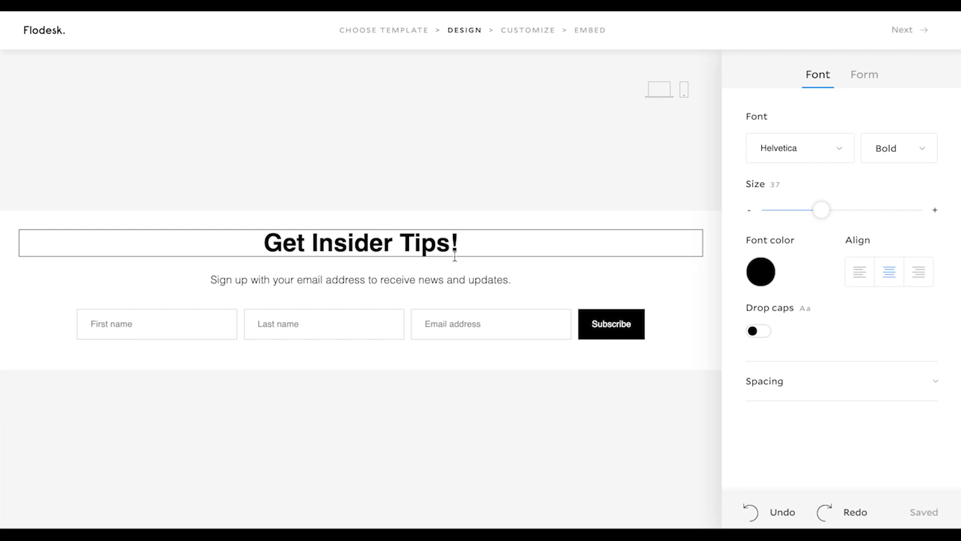
# Try the thin handwritten font listed between Eye Catching Pro and QEDonaldRoss on the "Get Insider Tips!" heading
pyautogui.click(808, 142)
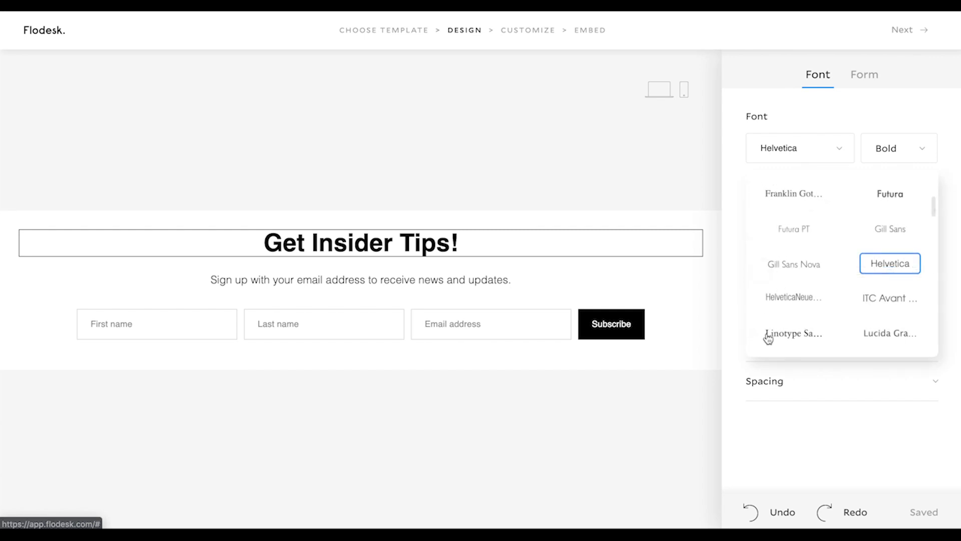
pyautogui.scroll(-5, 768, 336)
pyautogui.scroll(-6, 786, 322)
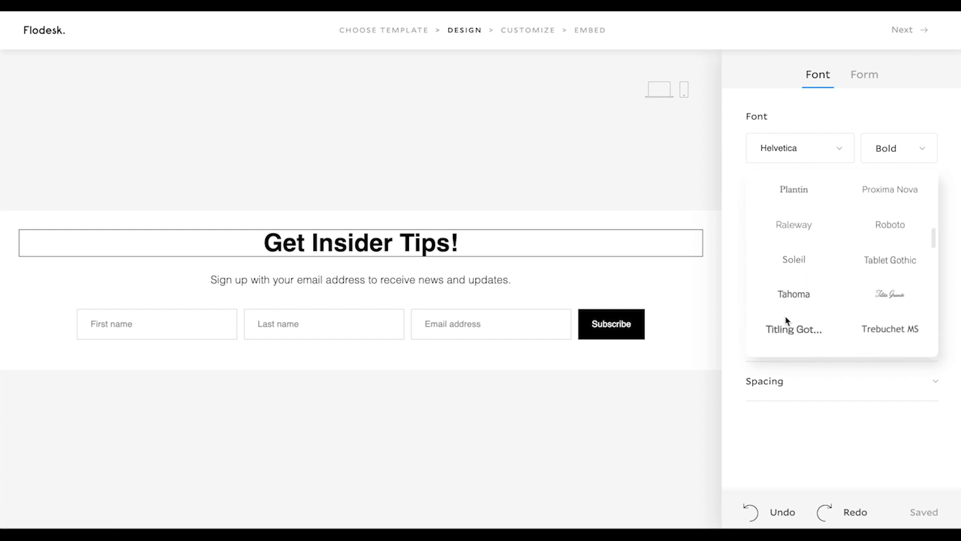
pyautogui.scroll(-10, 787, 321)
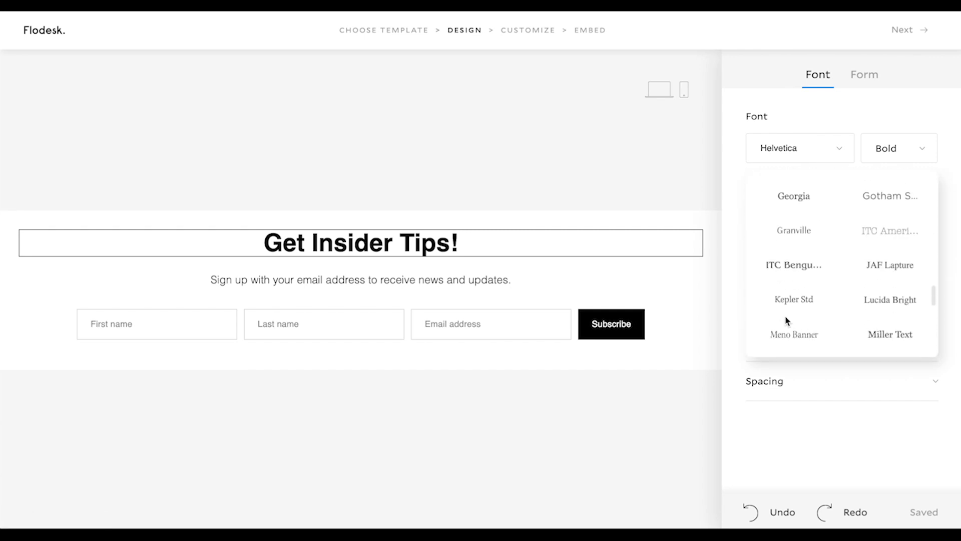
pyautogui.scroll(-1, 786, 320)
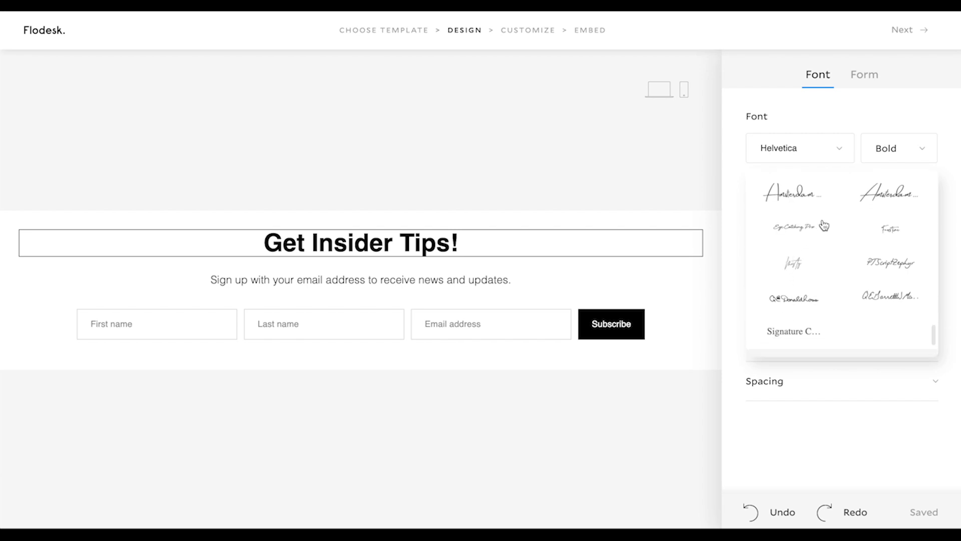
pyautogui.click(801, 262)
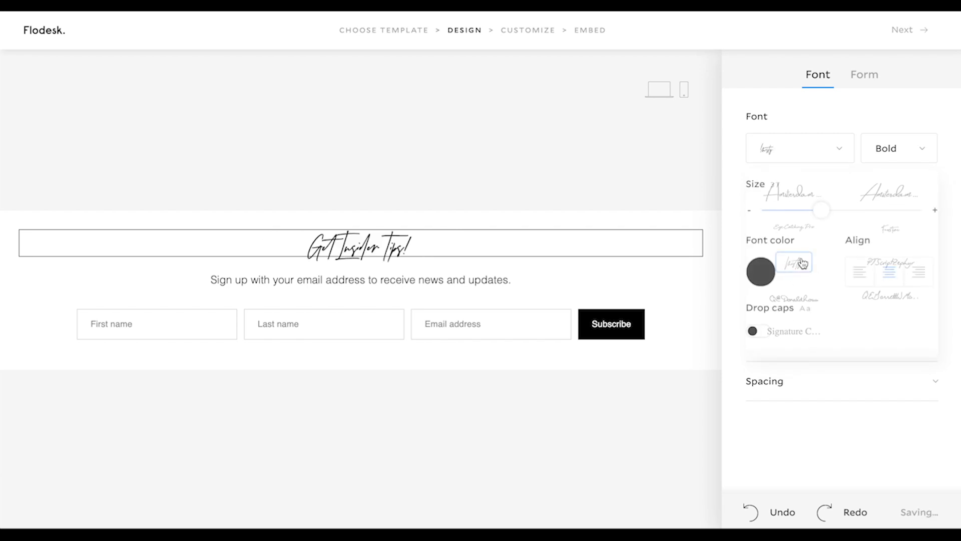
pyautogui.click(567, 269)
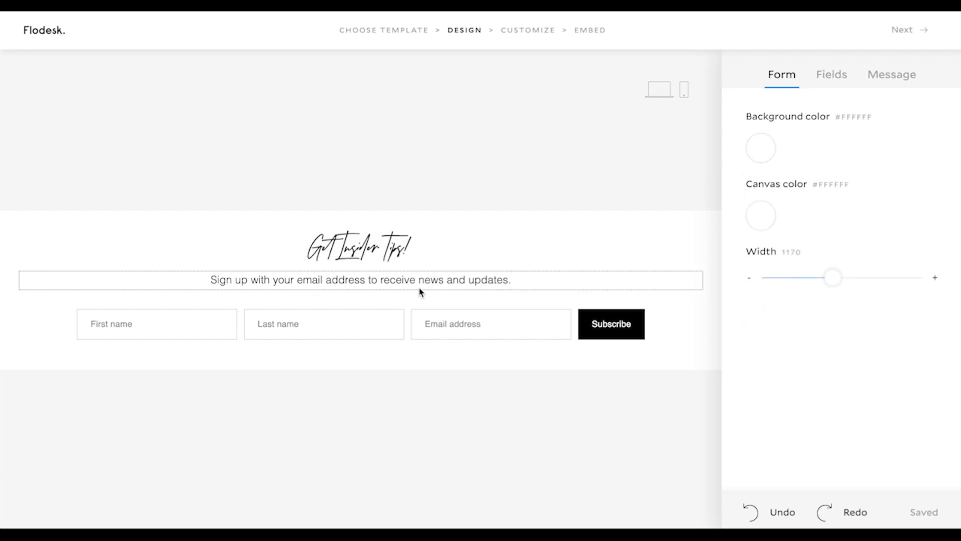
# Set the "Get Insider Tips!" heading in the handwritten font listed directly above PTScriptZephyr
pyautogui.click(387, 247)
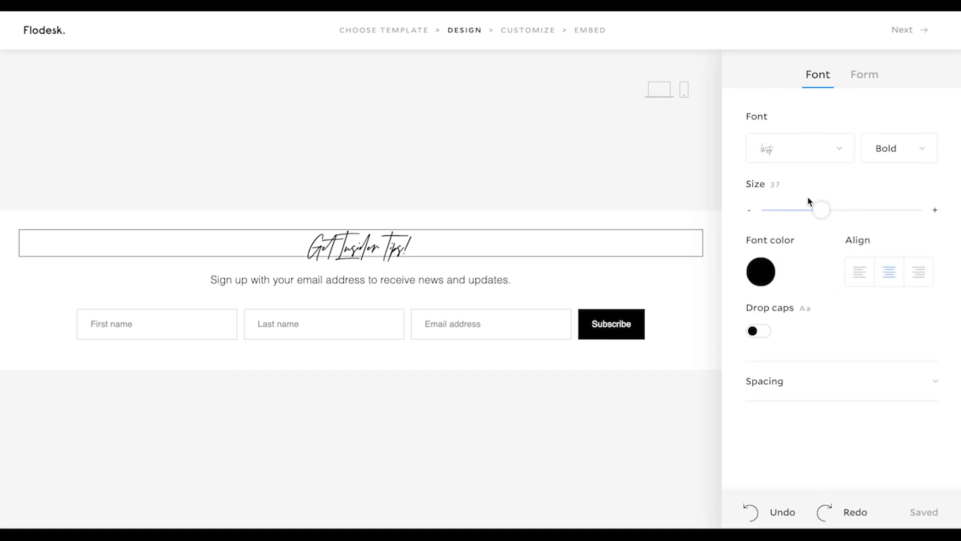
pyautogui.click(788, 159)
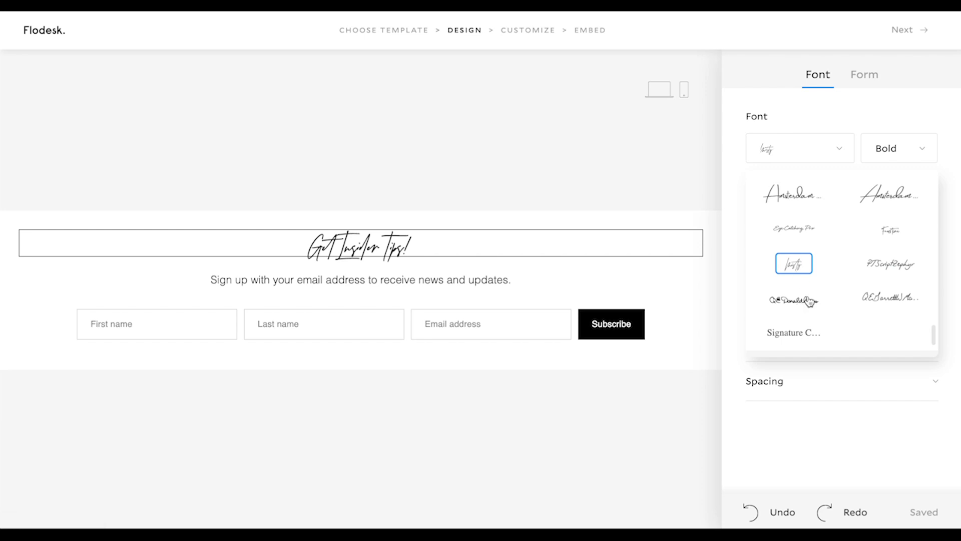
pyautogui.click(896, 239)
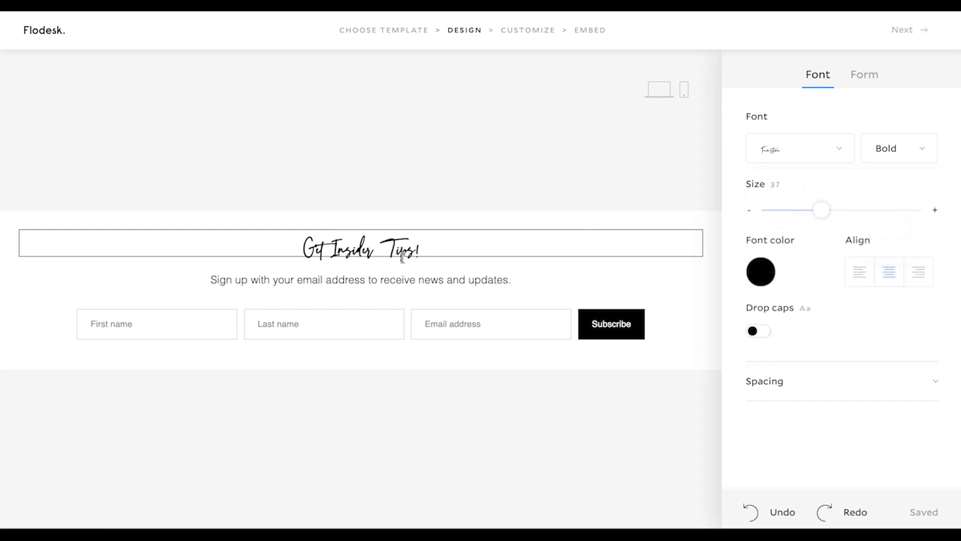
pyautogui.click(389, 222)
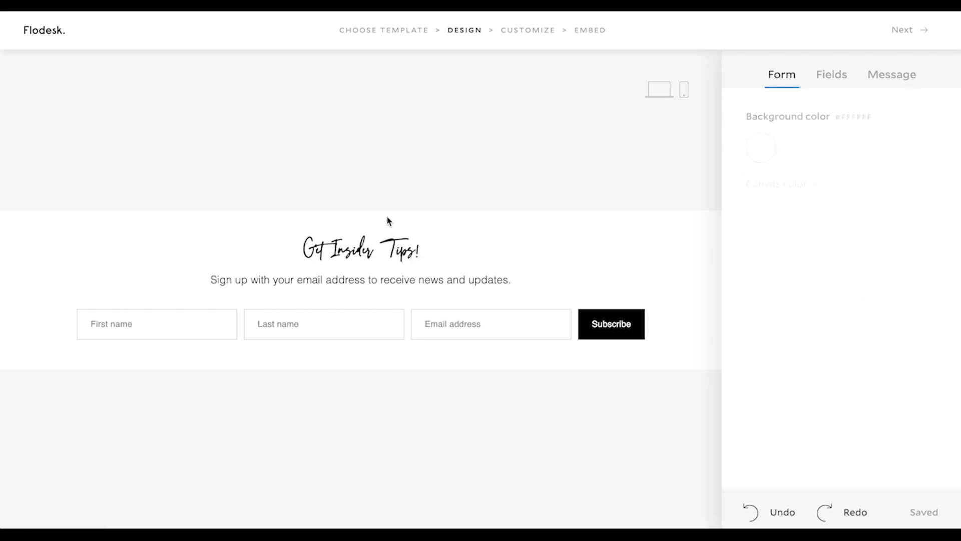
# Change the label of the form's submit button to "Let's go!"
pyautogui.click(616, 324)
pyautogui.moveTo(632, 326); pyautogui.dragTo(594, 326)
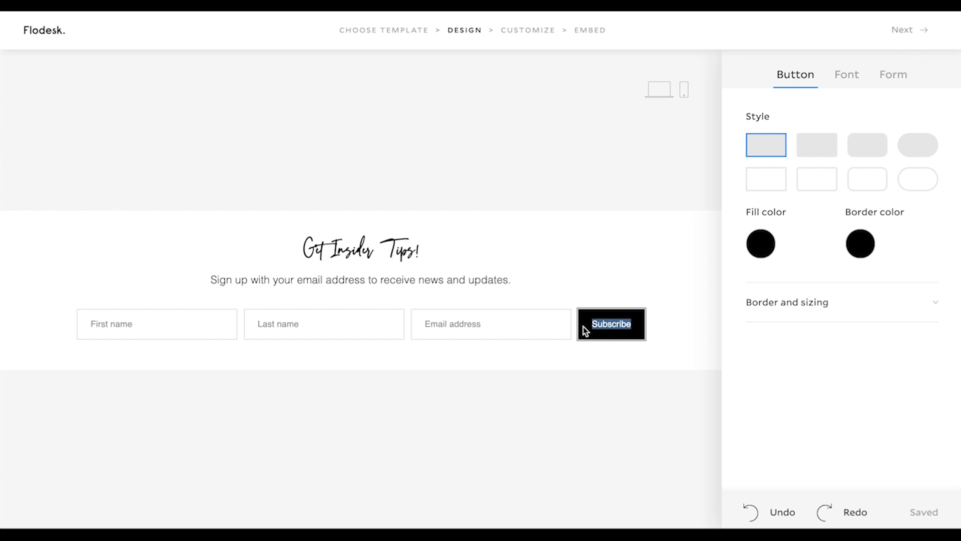
pyautogui.write("Let's go")
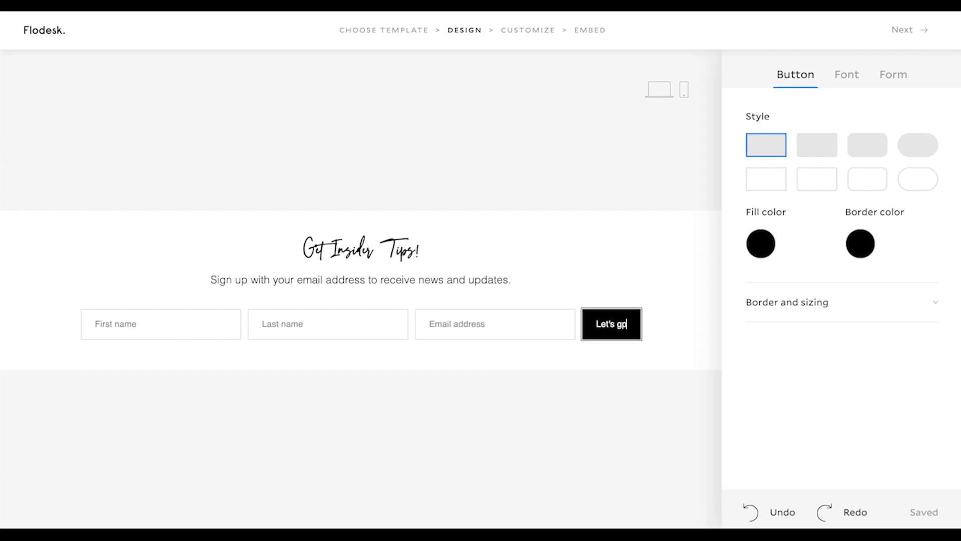
pyautogui.press('BackSpace')
pyautogui.write('o!')
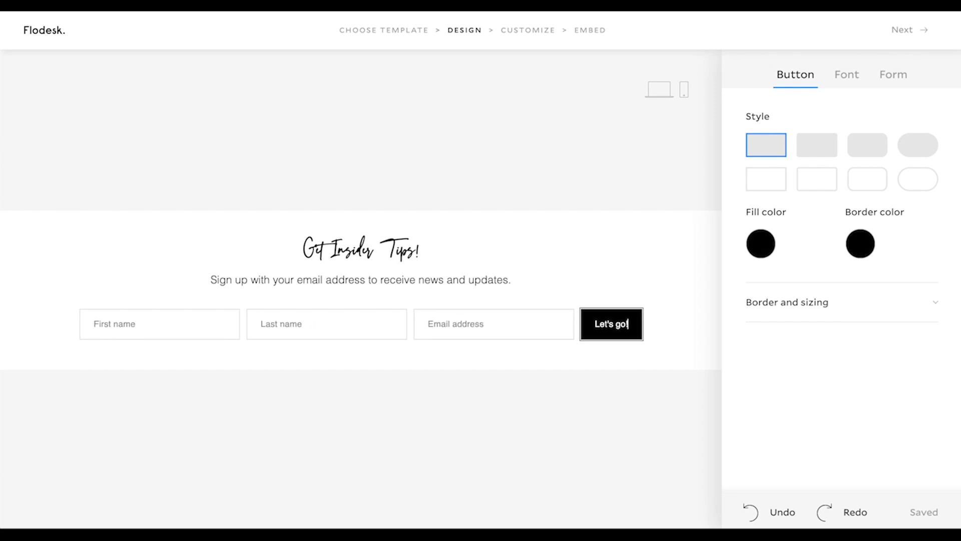
pyautogui.click(663, 317)
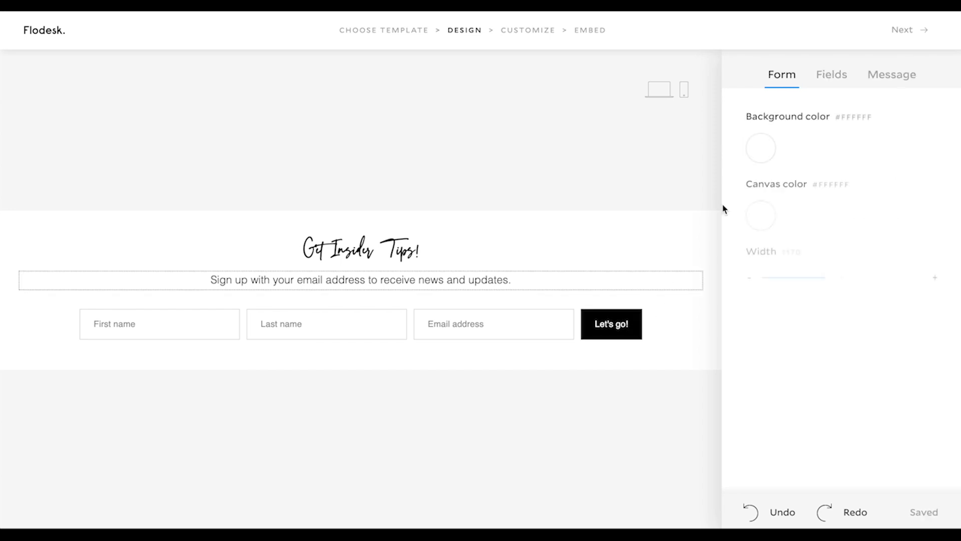
# Finish the design, turn off notifications for new subscriber opt-ins, and keep the success message as the action after submission
pyautogui.click(839, 82)
pyautogui.click(904, 32)
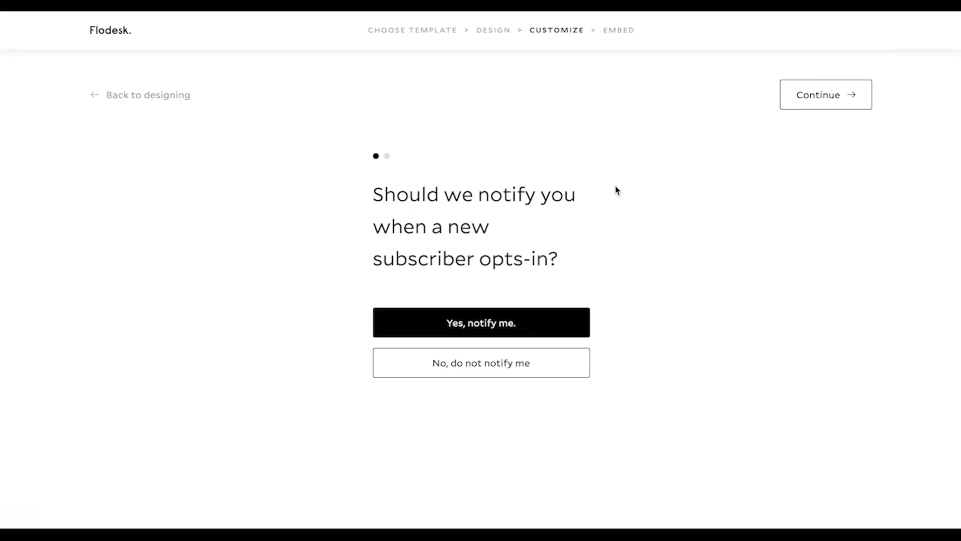
pyautogui.click(481, 370)
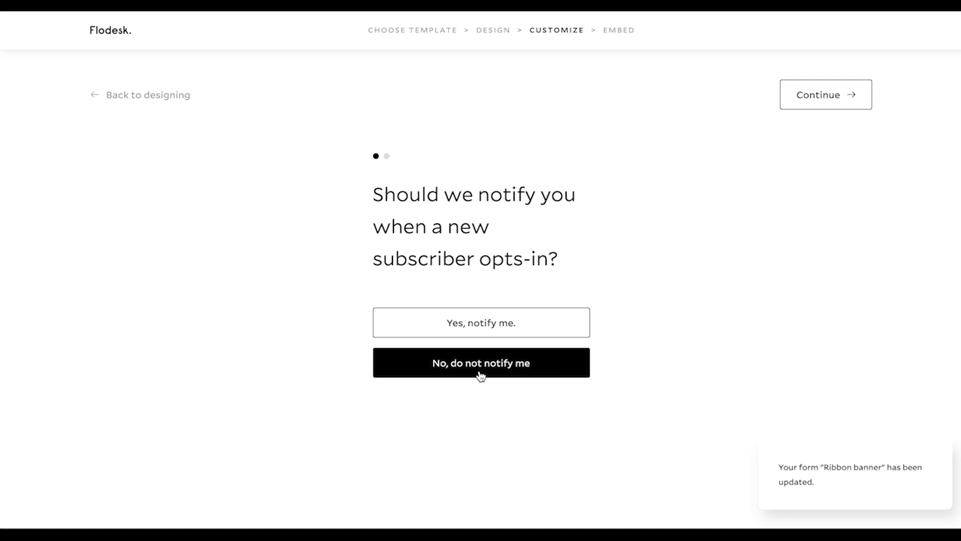
pyautogui.click(816, 98)
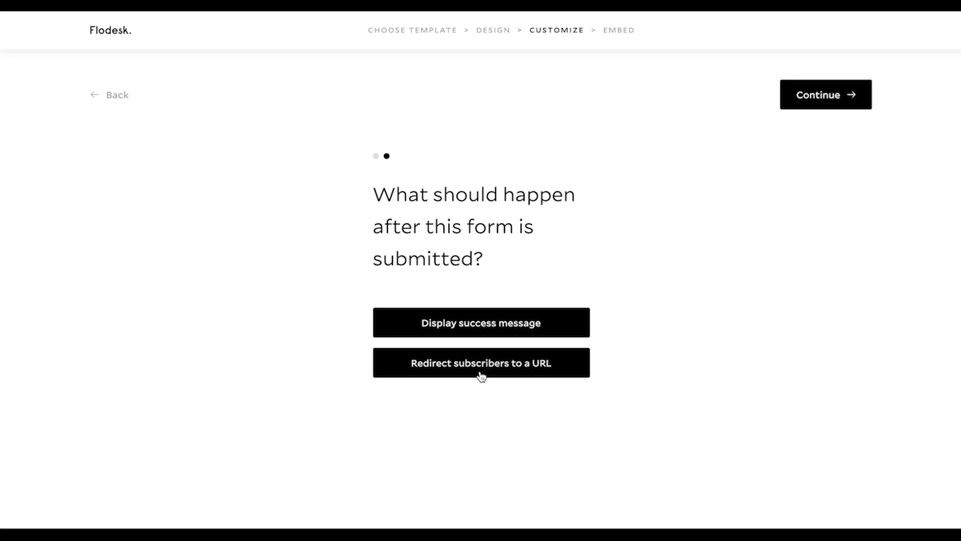
pyautogui.click(823, 99)
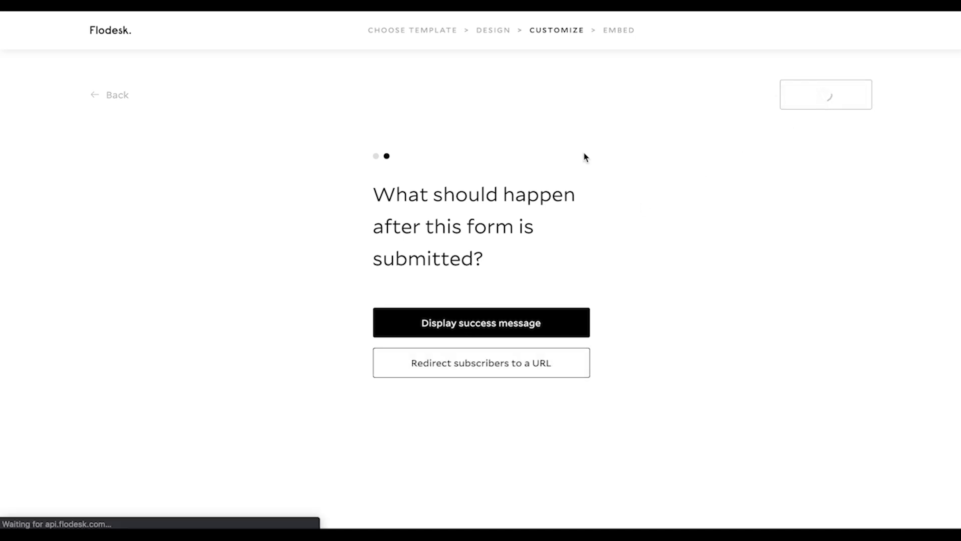
# Review the embed page's JavaScript snippet for the site head and the code for placing the form
pyautogui.scroll(-6, 394, 359)
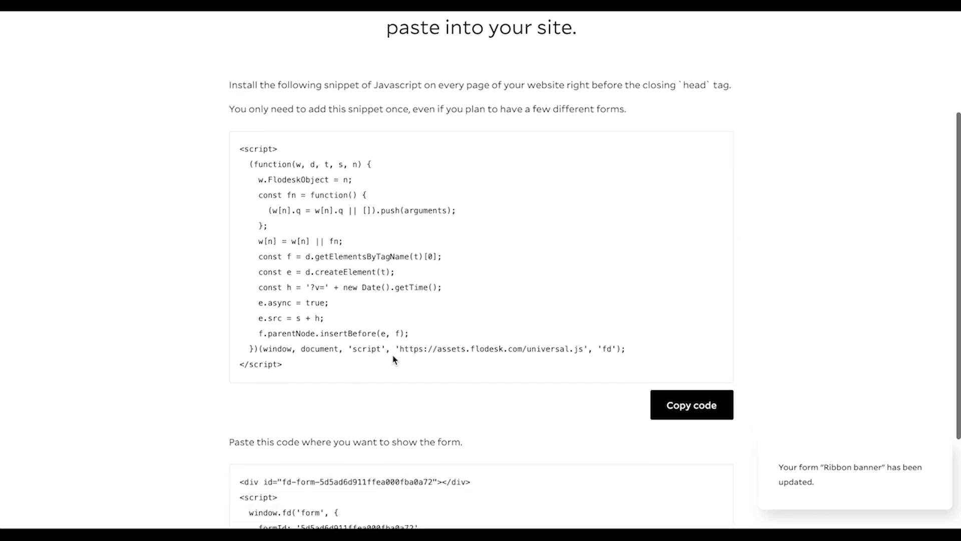
pyautogui.scroll(3, 394, 359)
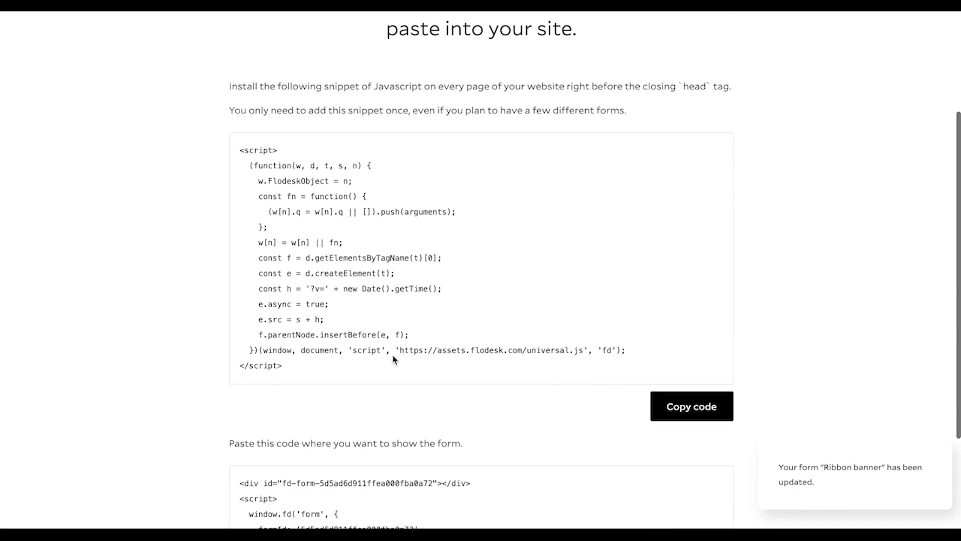
pyautogui.scroll(-2, 394, 359)
pyautogui.scroll(2, 537, 292)
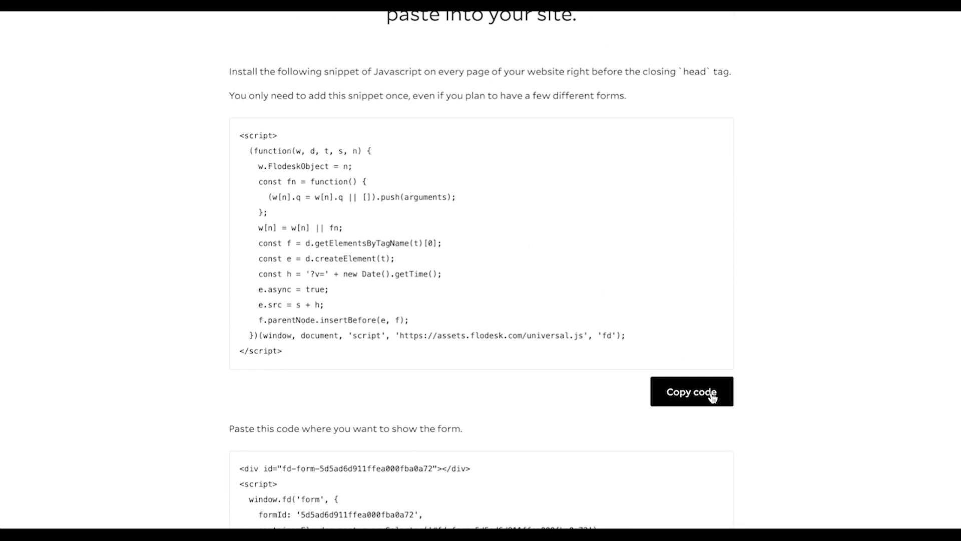
# Copy the JavaScript snippet for the site head, switch to Squarespace, and open the site's Code Injection settings
pyautogui.click(710, 397)
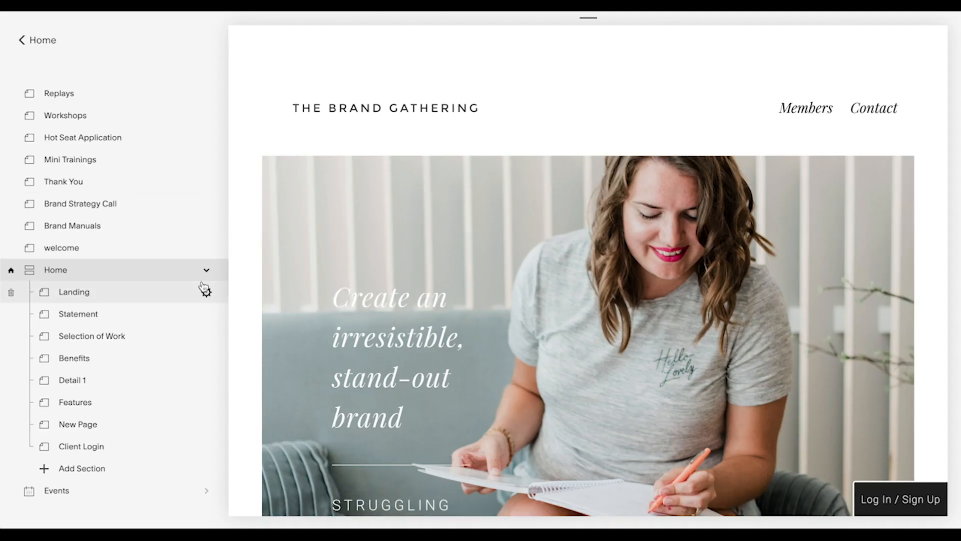
pyautogui.click(27, 40)
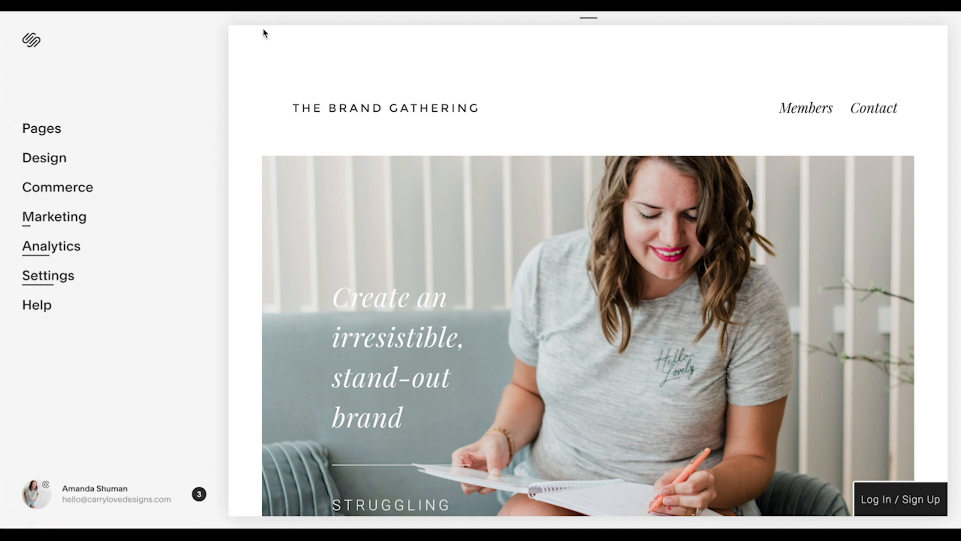
pyautogui.click(59, 284)
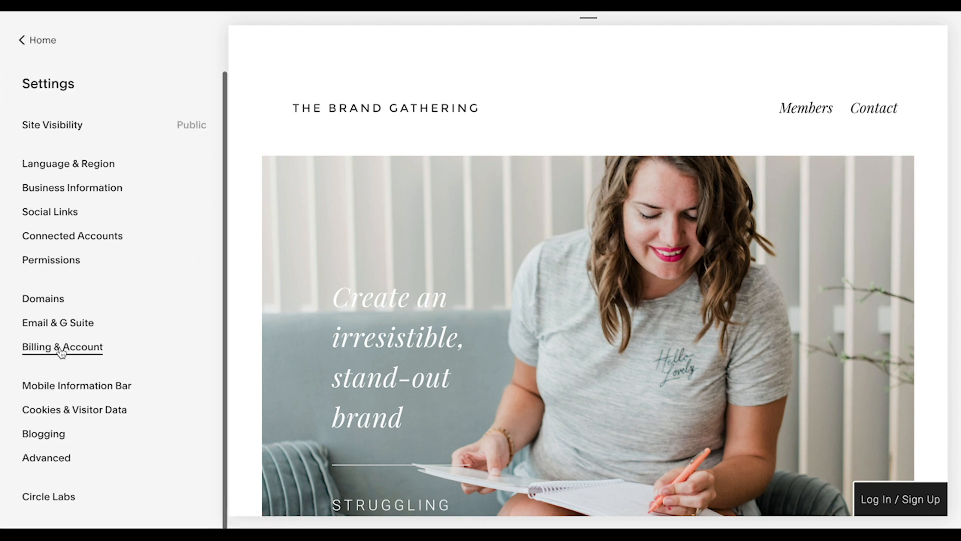
pyautogui.click(49, 465)
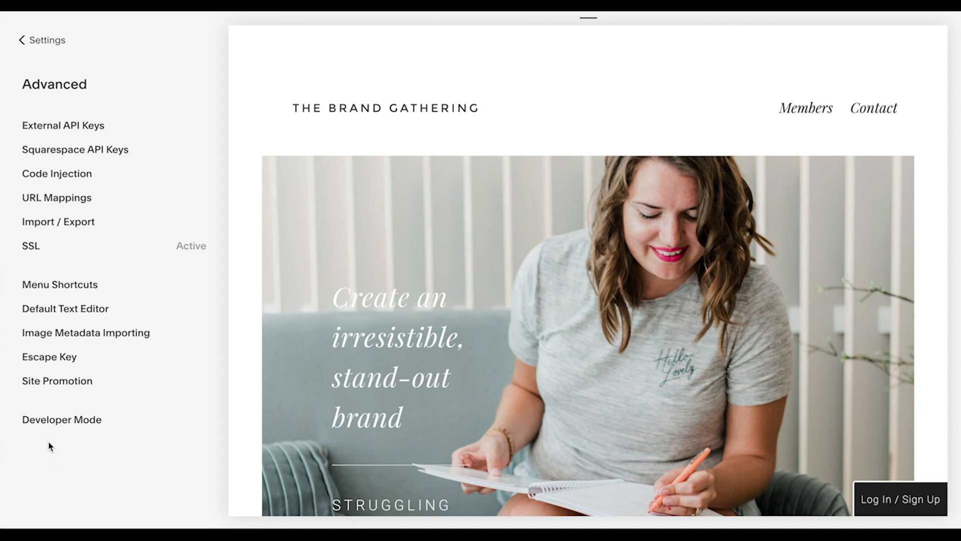
pyautogui.click(58, 183)
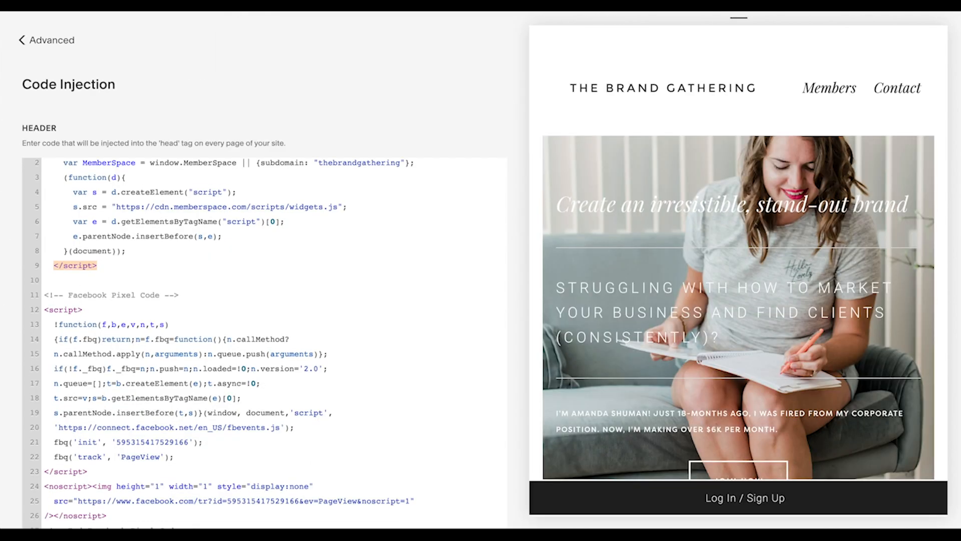
pyautogui.click(121, 517)
pyautogui.press('Return')
pyautogui.press('Return')
pyautogui.press('Return')
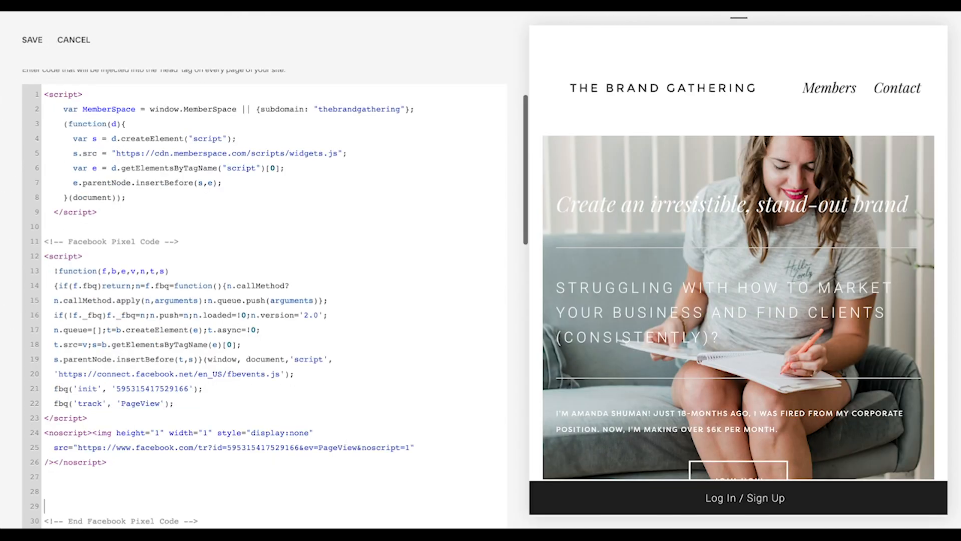
pyautogui.press('BackSpace')
pyautogui.press('BackSpace')
pyautogui.press('BackSpace')
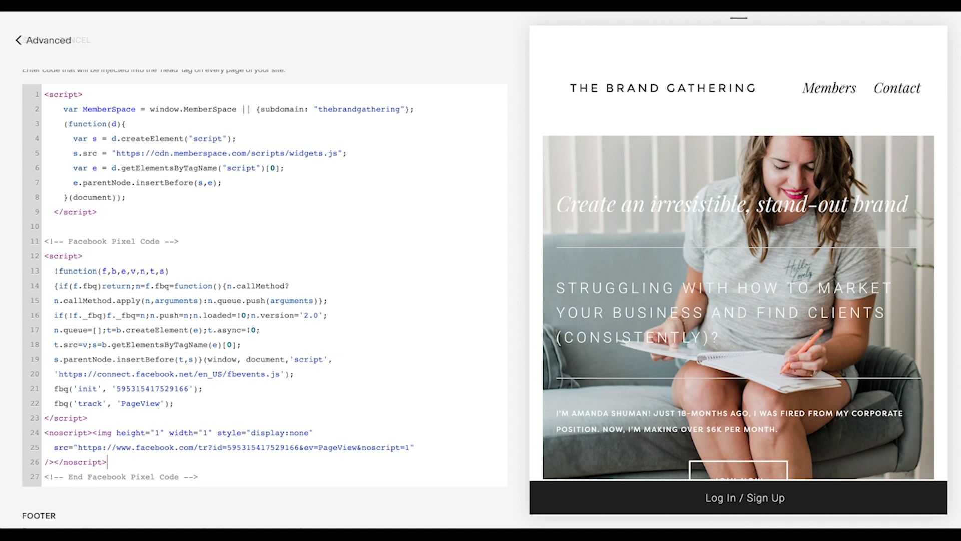
# Paste the Flodesk script into the site's header code a few lines below the End Facebook Pixel Code comment and save
pyautogui.press('Return')
pyautogui.press('Return')
pyautogui.press('Return')
pyautogui.press('Return')
pyautogui.press('Return')
pyautogui.press('Return')
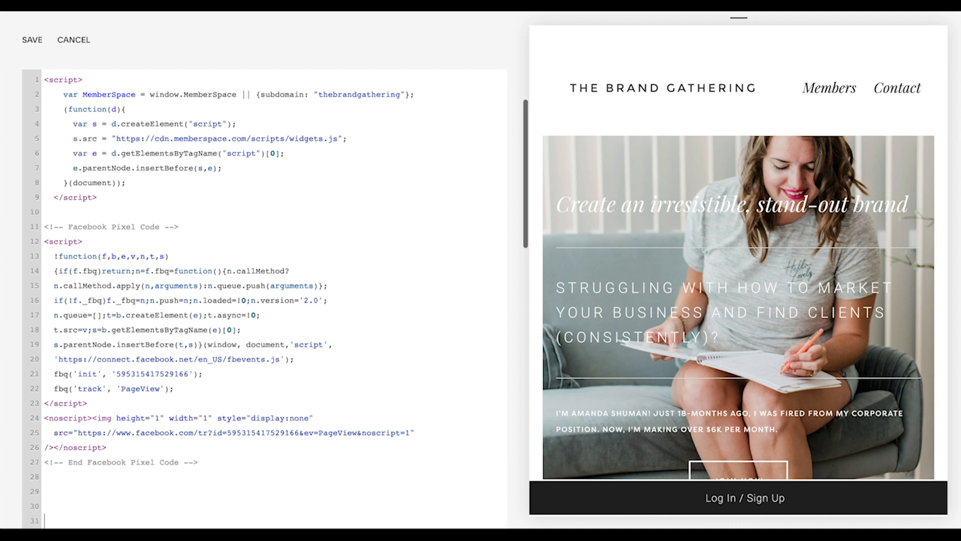
pyautogui.write("<script>   (function(w, d, t, s, n) {     w.FlodeskObject = n;     const fn = function() {       (w[n].q = w[n].q || []).push(arguments);     };     w[n] = w[n] || fn;     const f = d.getElementsByTagName(t)[0];     const e = d.createElement(t);     const h = '?v=' + new Date().getTime();     e.async = true;     e.src = s + h;     f.parentNode.insertBefore(e, f);   })(window, document, 'script', 'https://assets.flodesk.com/universal.js', 'fd'); </script>")
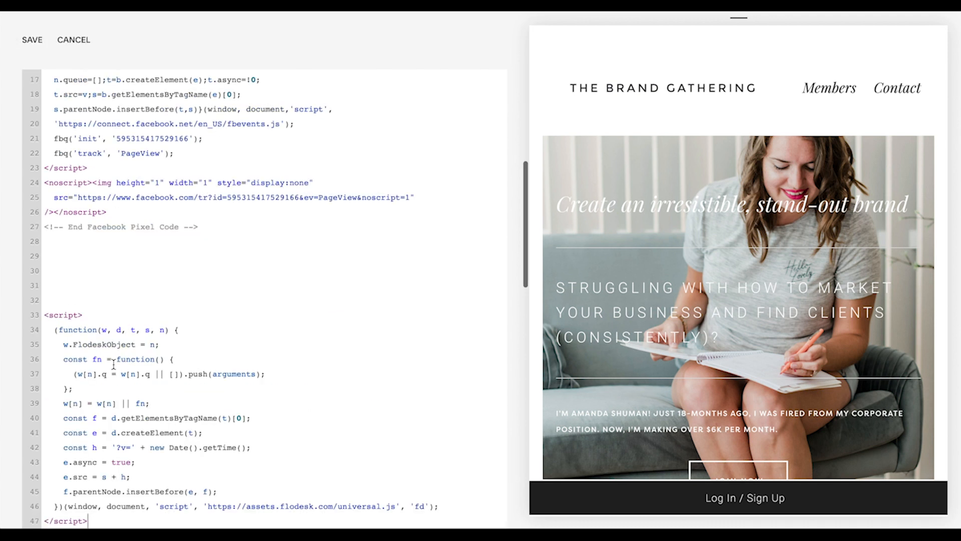
pyautogui.press('Return')
pyautogui.press('Return')
pyautogui.press('Return')
pyautogui.press('Return')
pyautogui.press('Return')
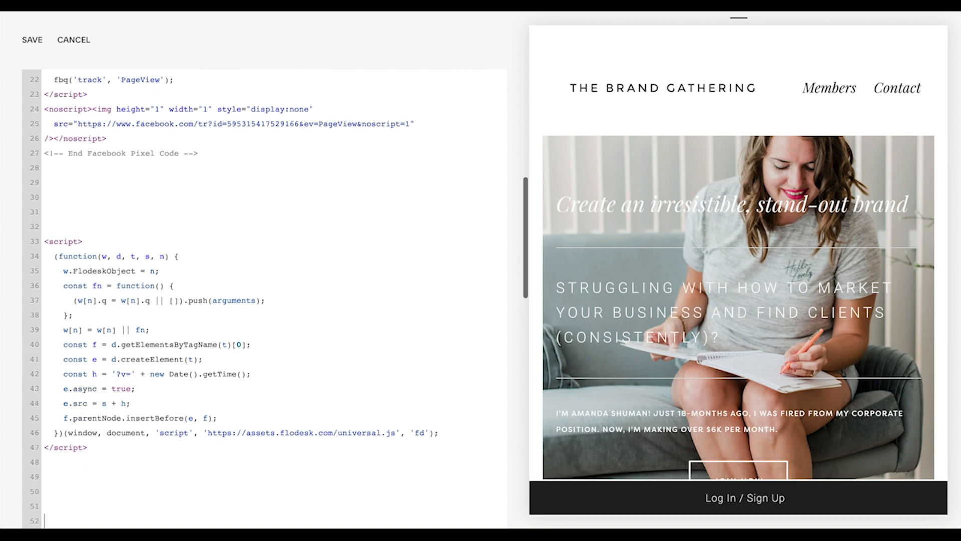
pyautogui.click(31, 50)
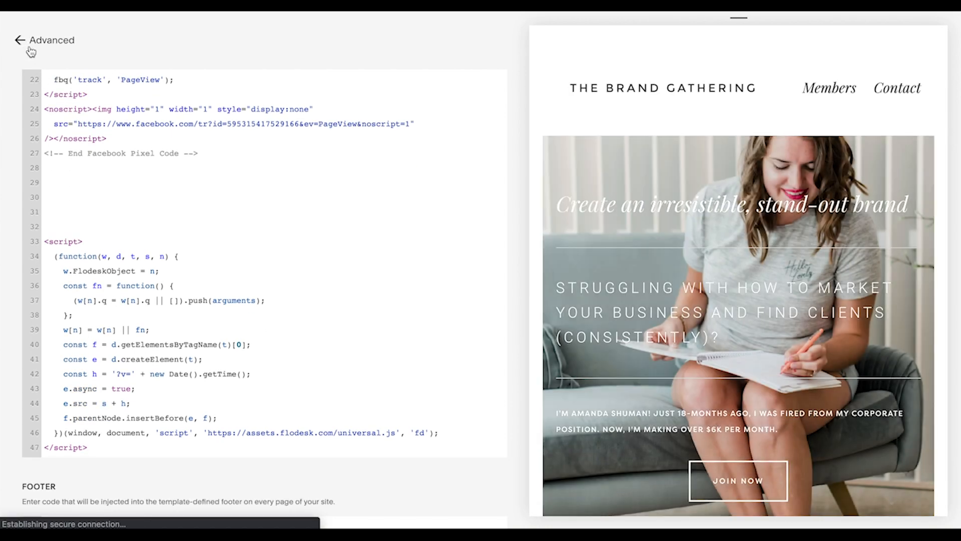
# Return to the site's pages and add a Blank section at the end of the Home page, then show it
pyautogui.click(20, 42)
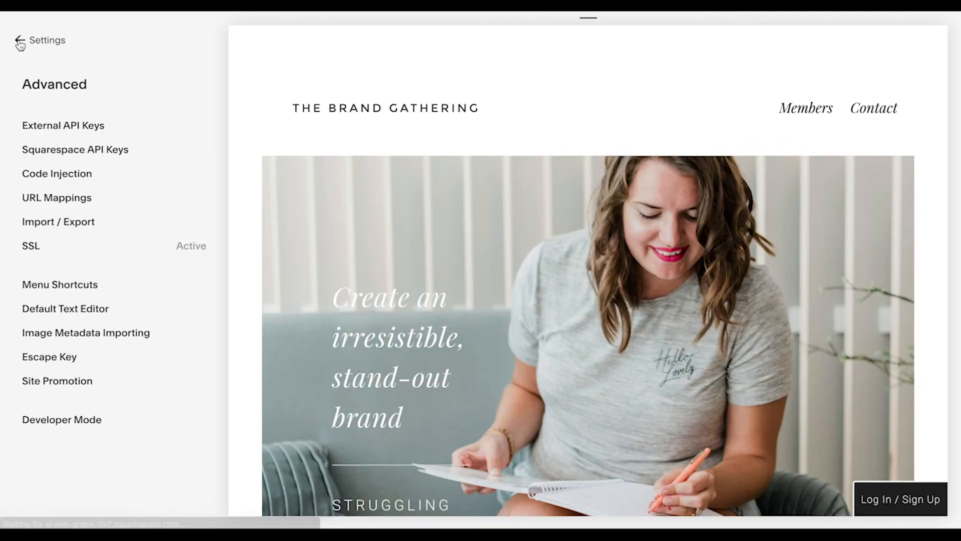
pyautogui.click(20, 42)
pyautogui.click(20, 42)
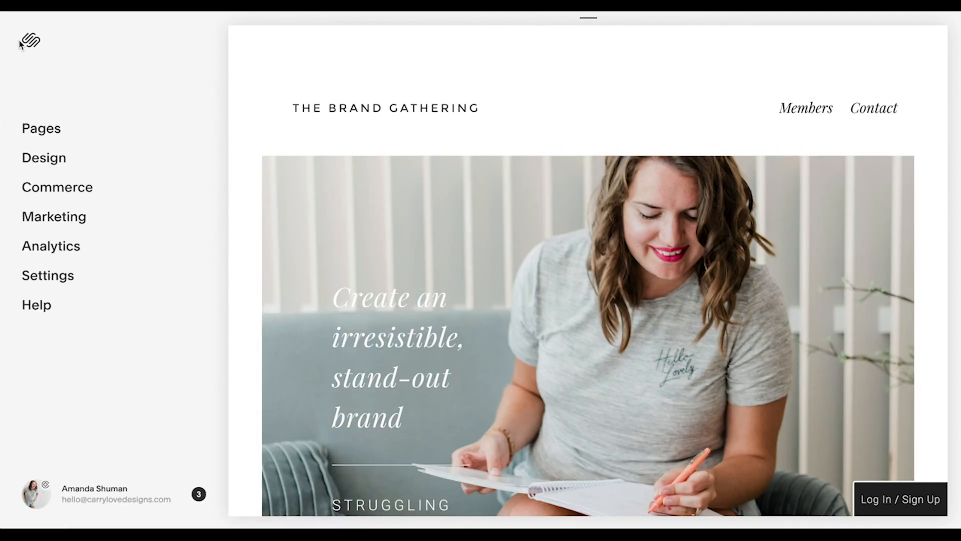
pyautogui.click(53, 134)
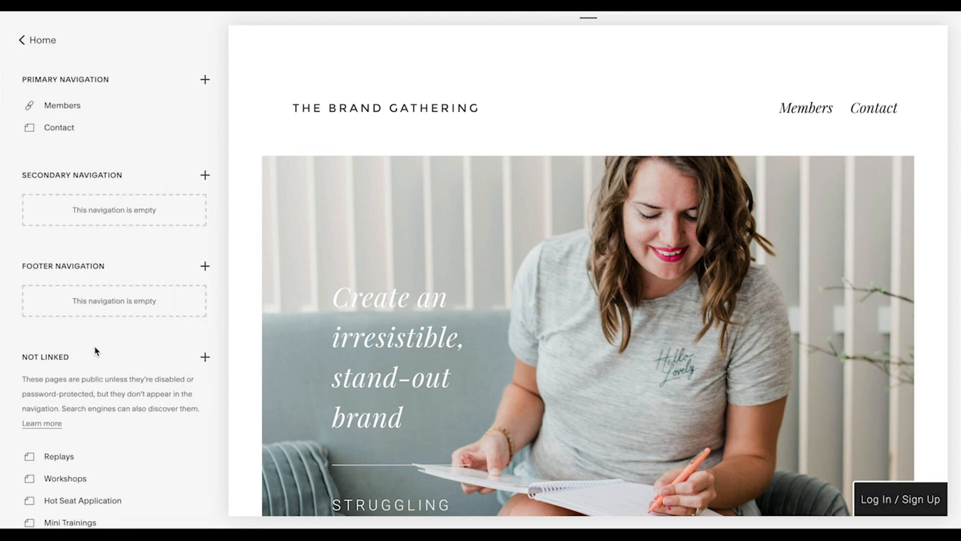
pyautogui.scroll(-5, 94, 320)
pyautogui.scroll(-3, 110, 391)
pyautogui.scroll(-8, 326, 464)
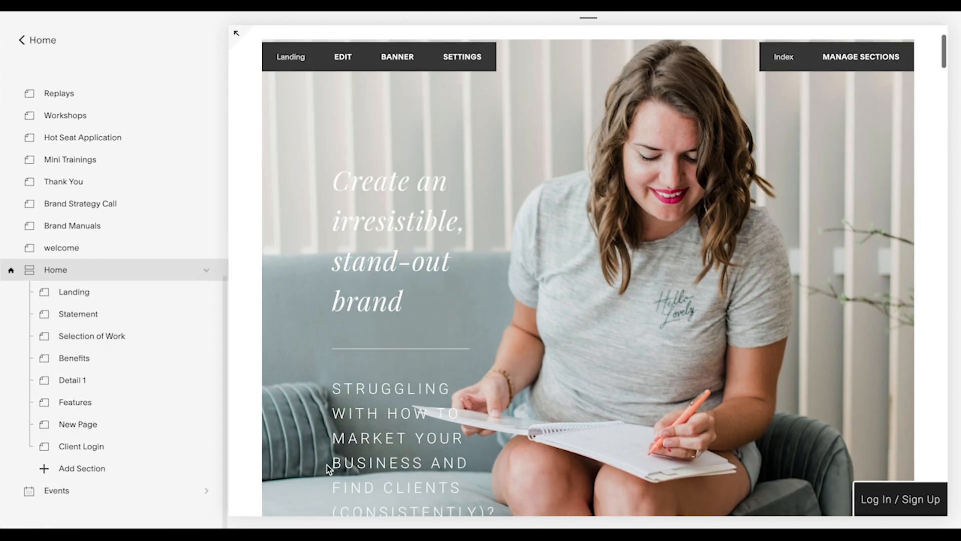
pyautogui.scroll(-5, 327, 464)
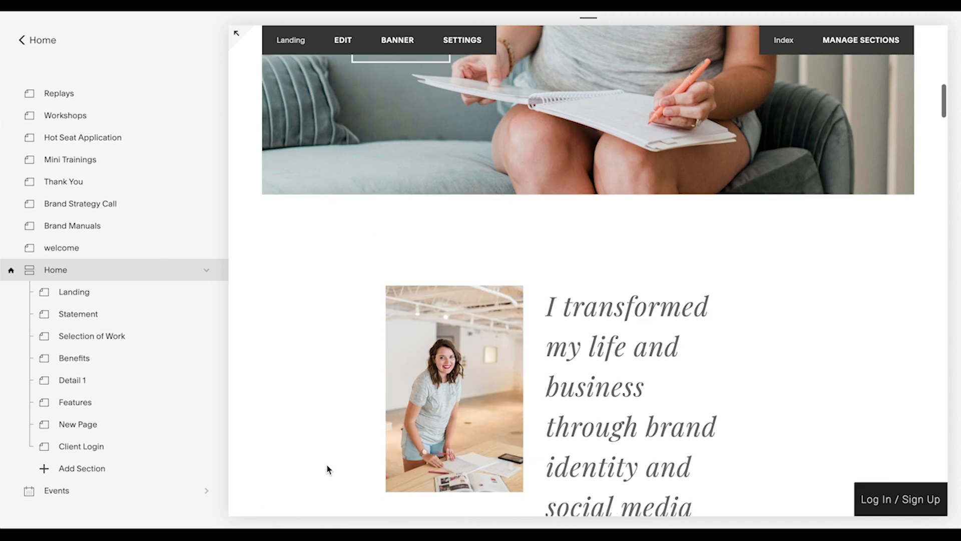
pyautogui.click(83, 468)
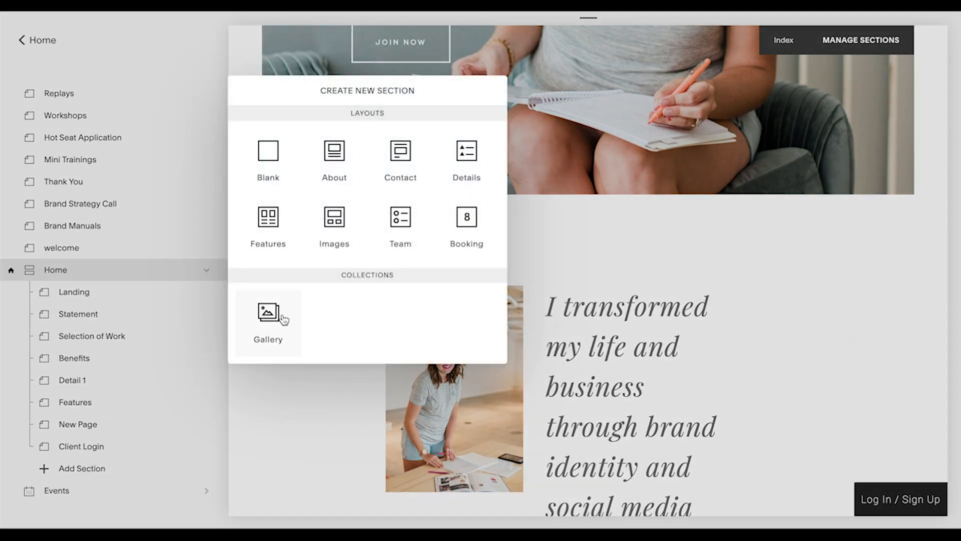
pyautogui.click(269, 165)
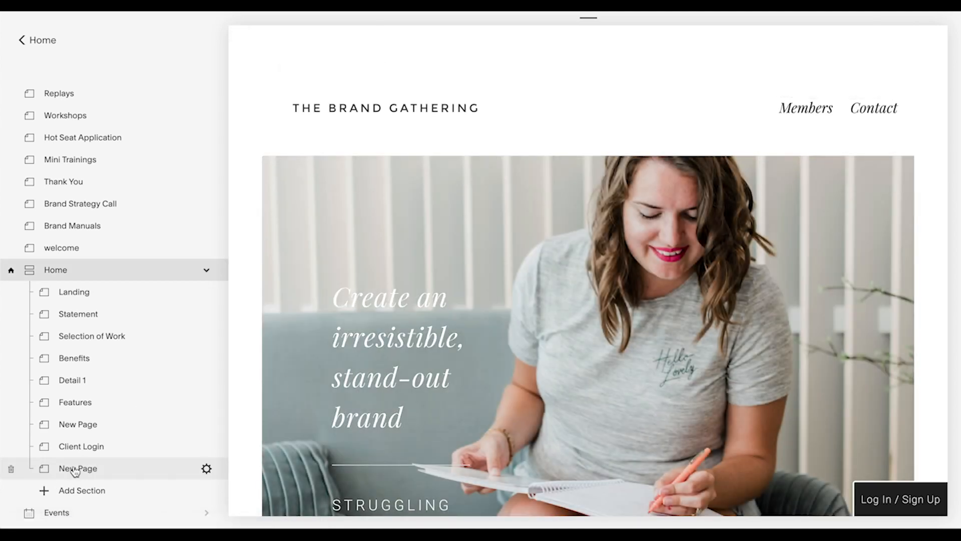
pyautogui.click(74, 470)
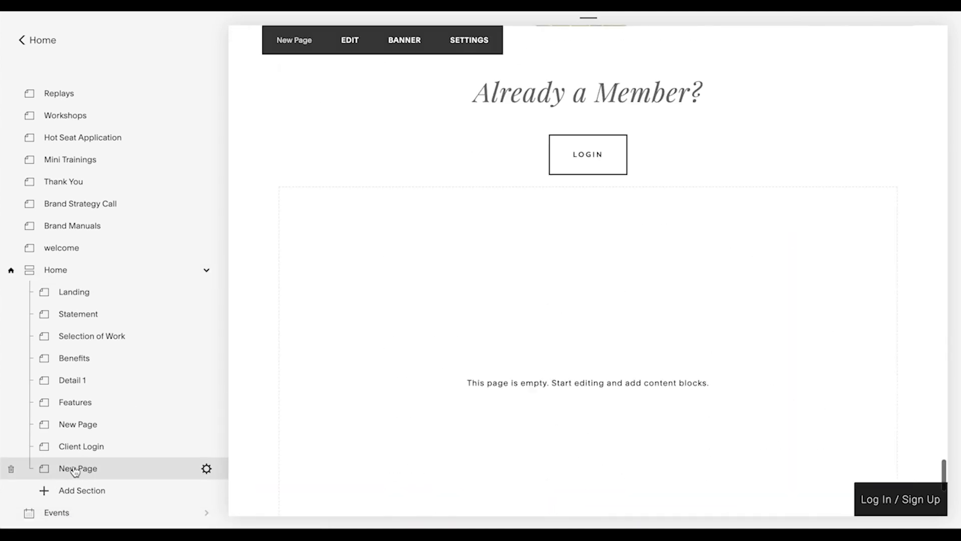
pyautogui.click(206, 469)
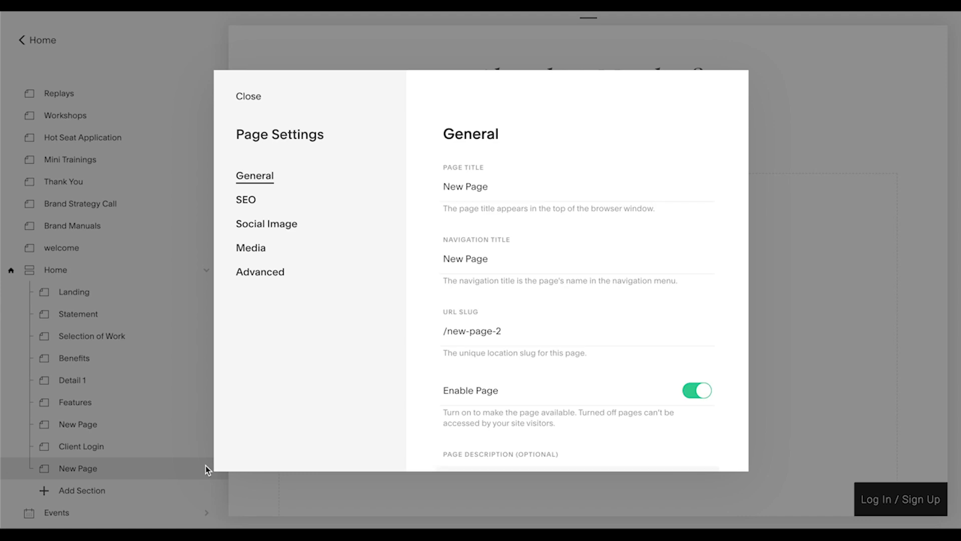
pyautogui.click(479, 189)
pyautogui.moveTo(502, 186); pyautogui.dragTo(389, 191)
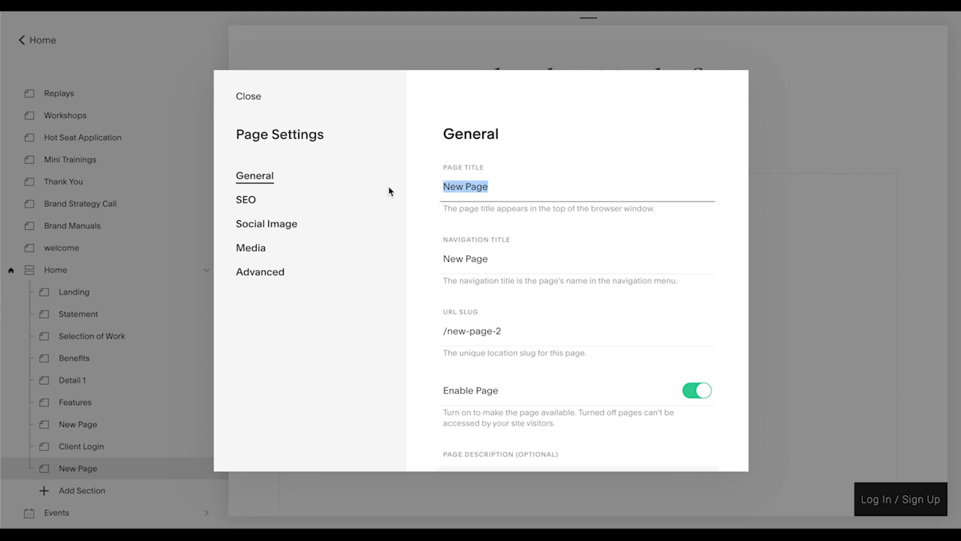
pyautogui.write('Email')
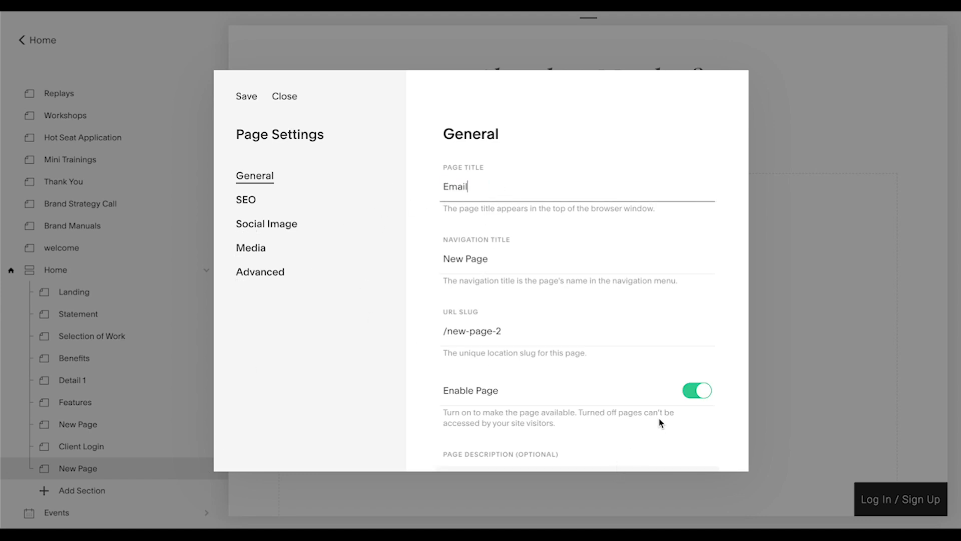
pyautogui.scroll(-3, 659, 423)
pyautogui.click(827, 359)
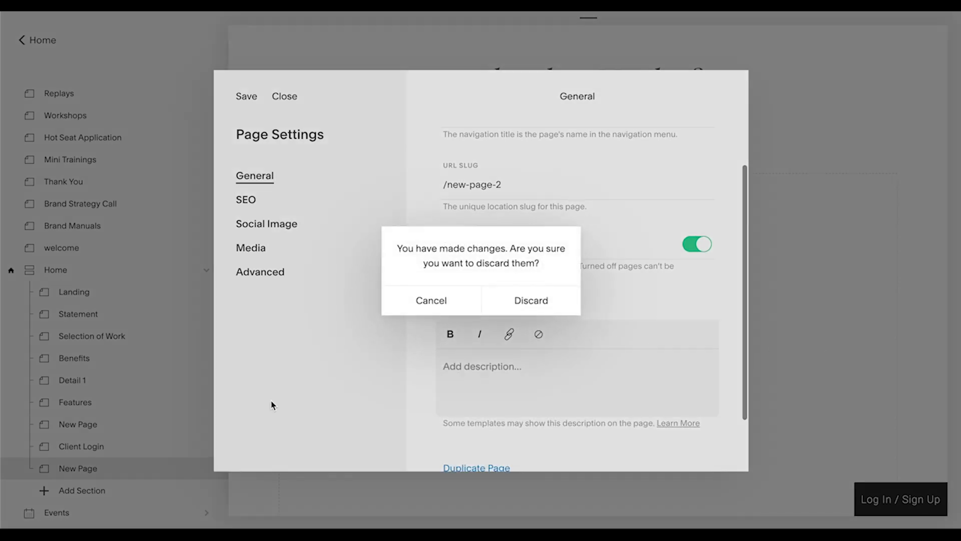
pyautogui.click(526, 308)
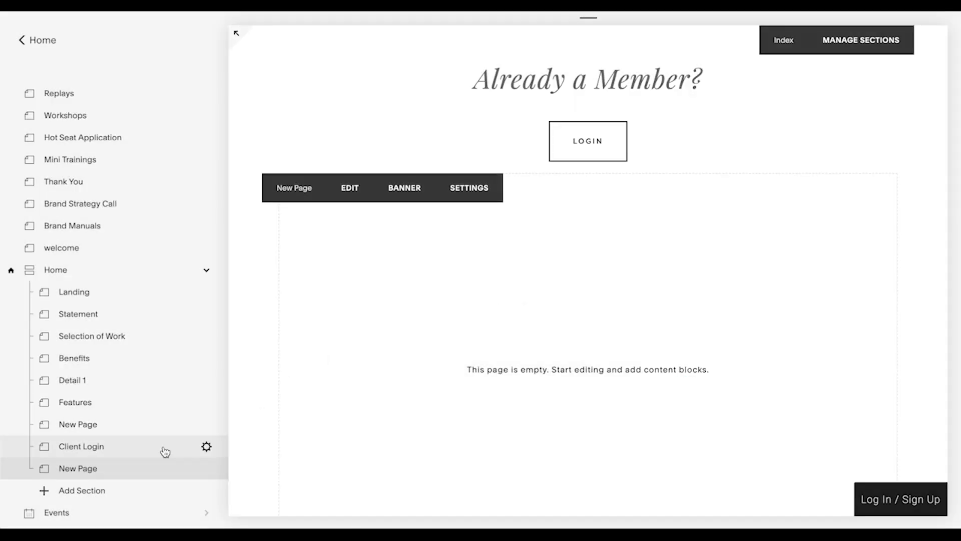
# Open the new blank section below "Already a Member?" for editing and delete its empty text block
pyautogui.moveTo(215, 469)
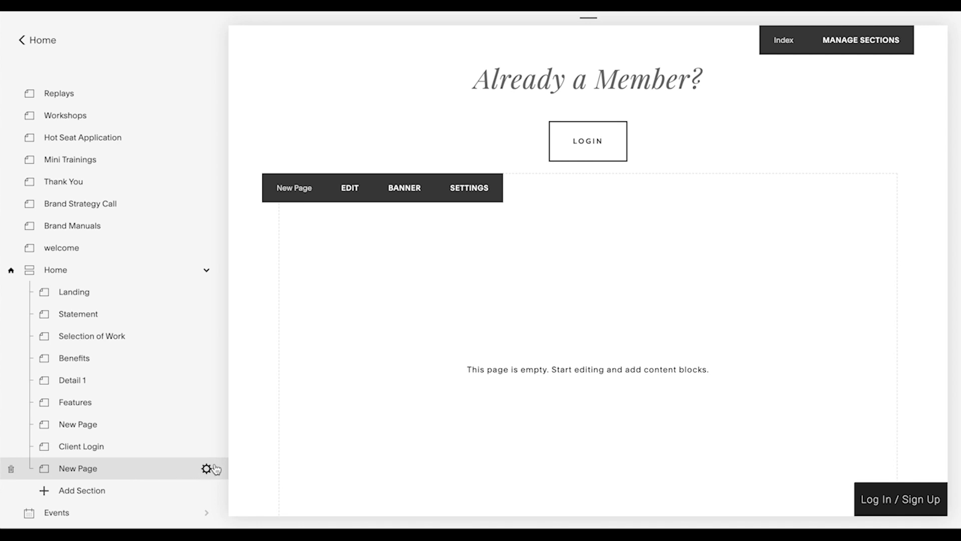
pyautogui.scroll(-1, 389, 388)
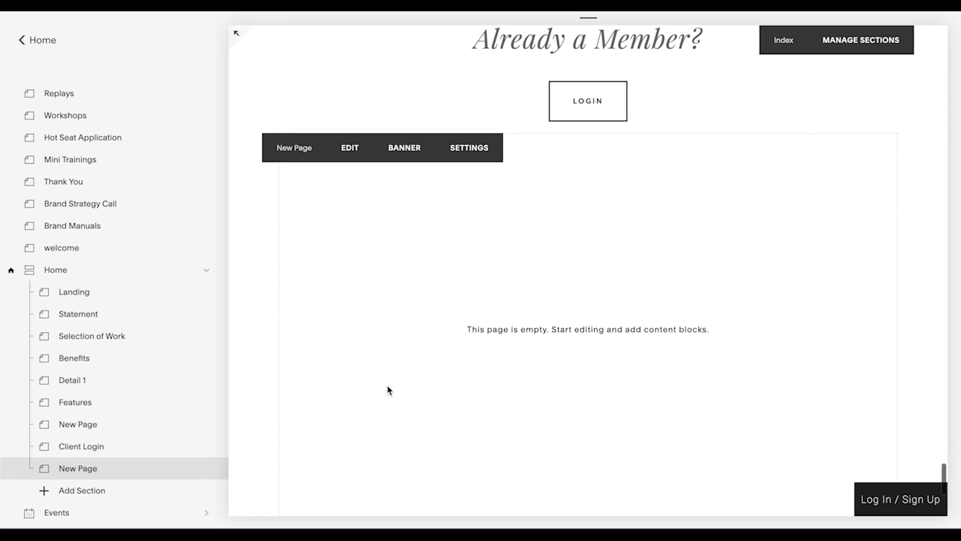
pyautogui.click(353, 157)
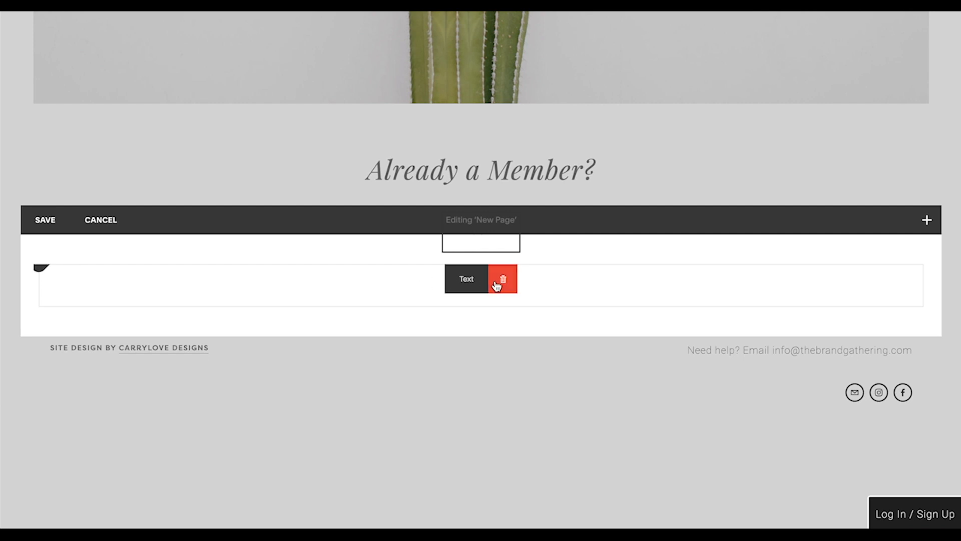
pyautogui.click(497, 285)
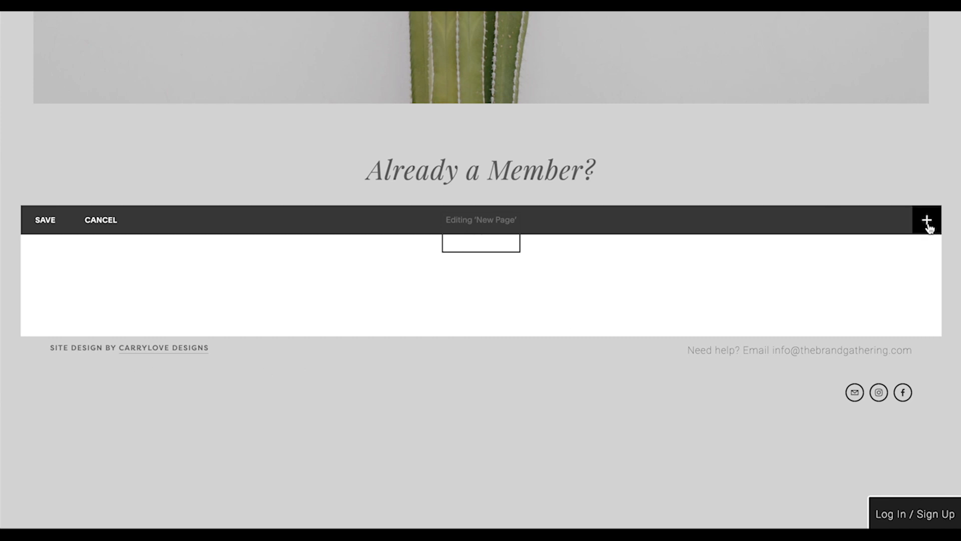
# Search the content blocks for "ht" and add a Code block to the section
pyautogui.click(928, 222)
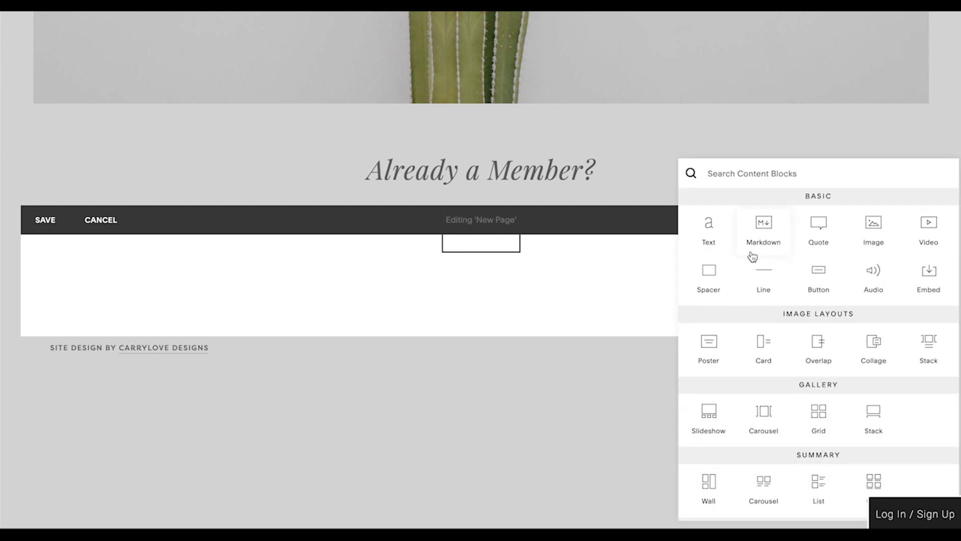
pyautogui.write('ht')
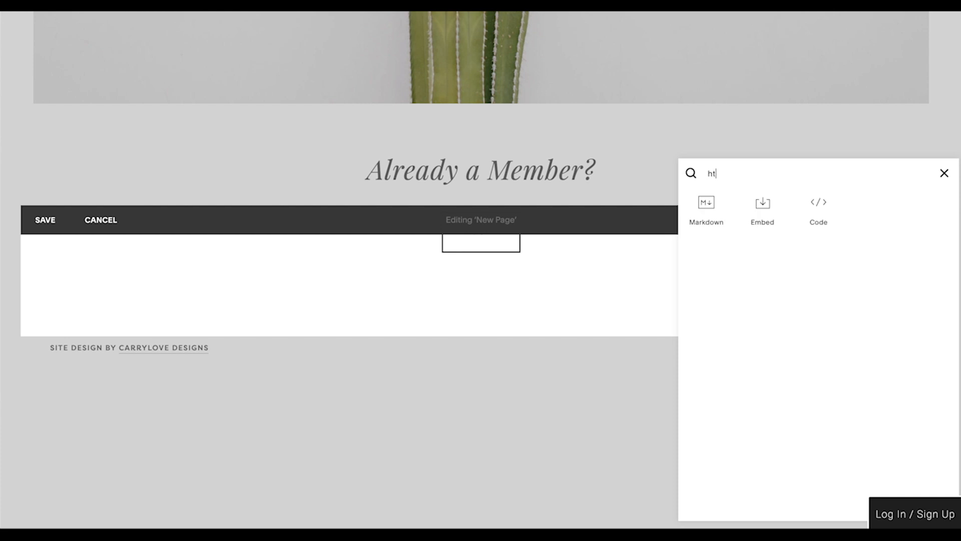
pyautogui.click(810, 222)
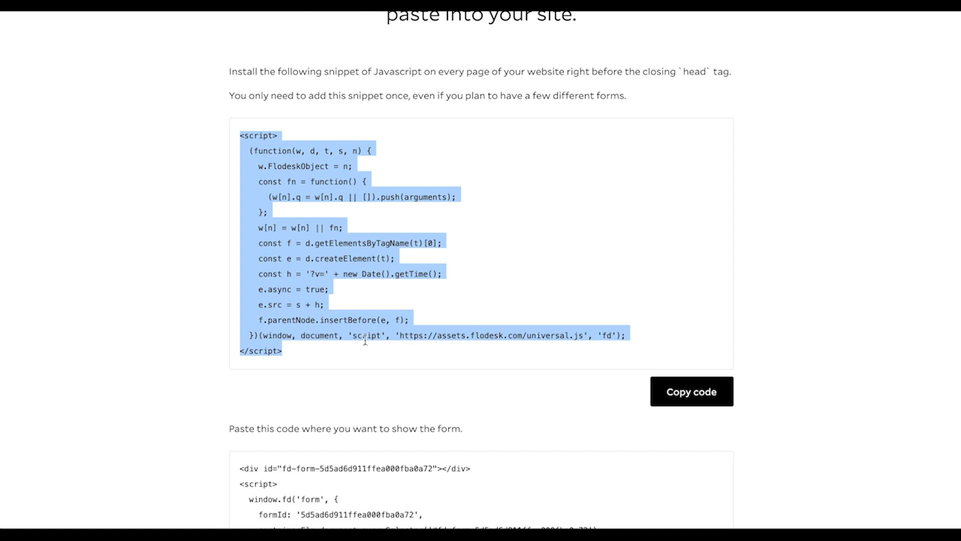
# Copy the form placement code from Flodesk, replace the Squarespace Code block's placeholder HTML with it, and apply the change
pyautogui.scroll(-3, 365, 341)
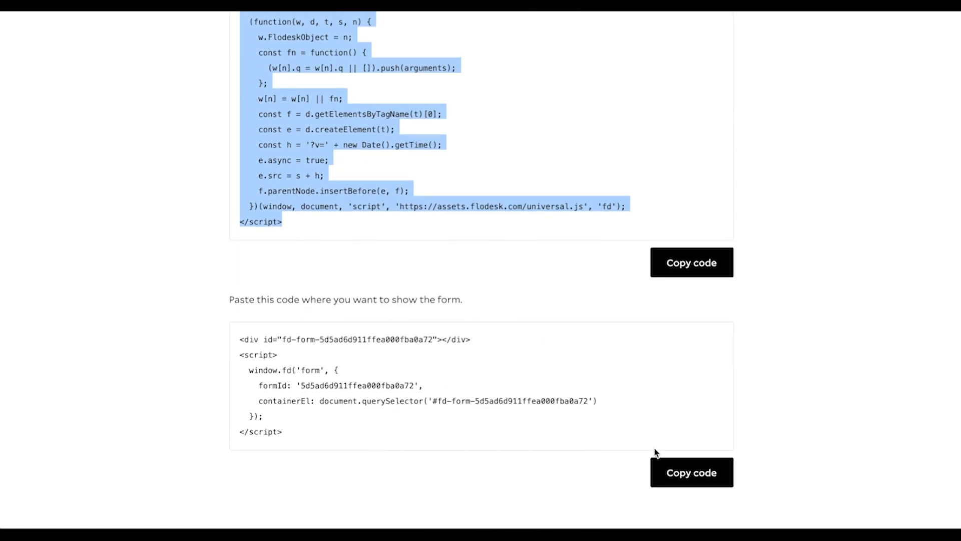
pyautogui.click(670, 468)
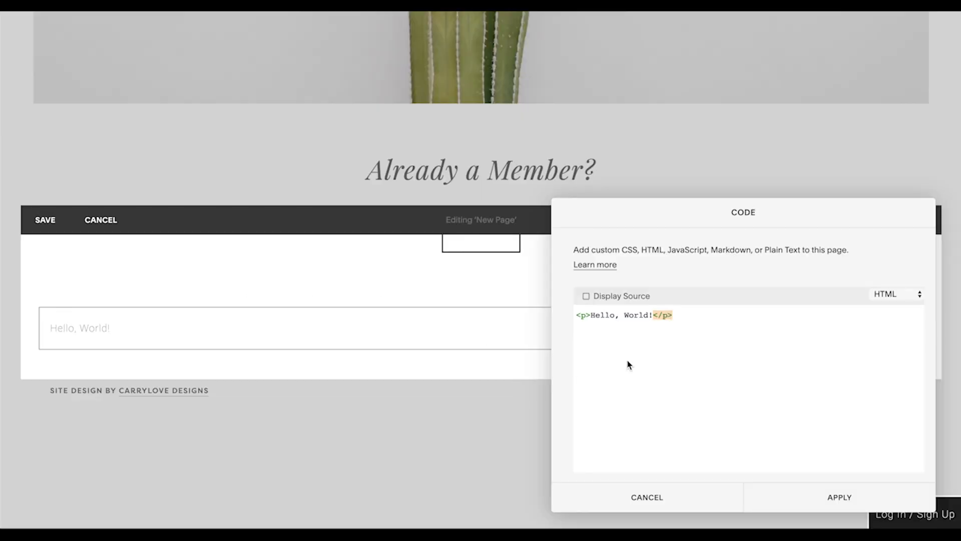
pyautogui.hotkey('ctrl', 'a')
pyautogui.hotkey('ctrl', 'v')
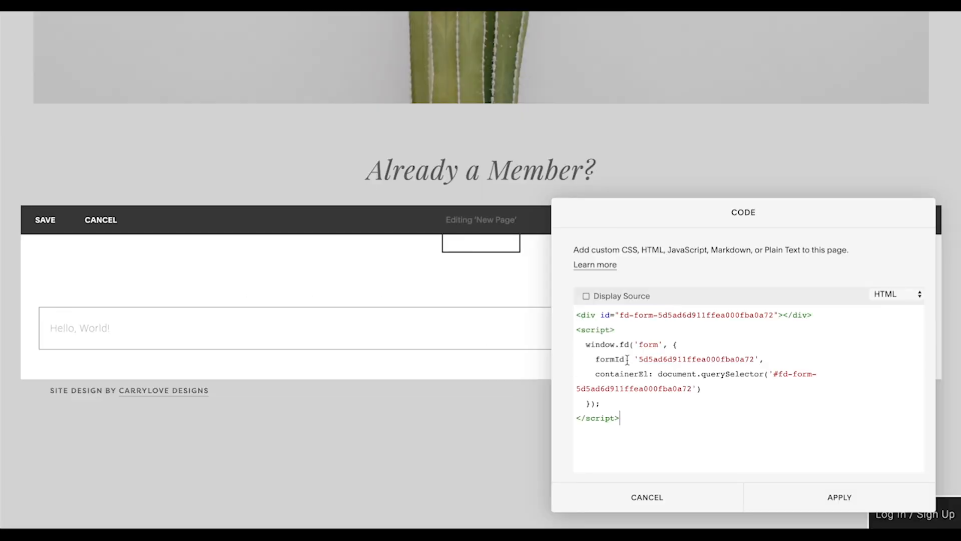
pyautogui.click(826, 501)
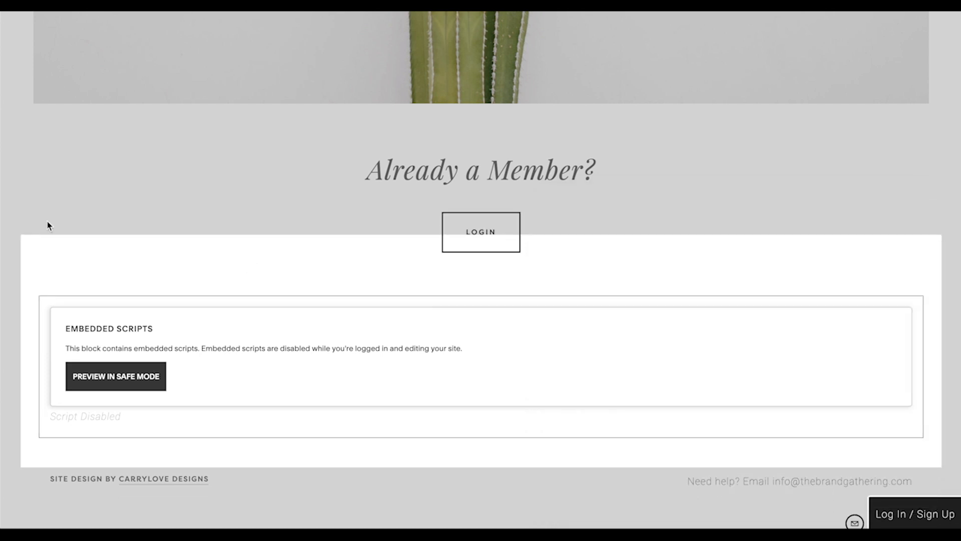
# Leave the section editor and preview the Home page full-screen down to the new section below "Already a Member?"
pyautogui.click(45, 220)
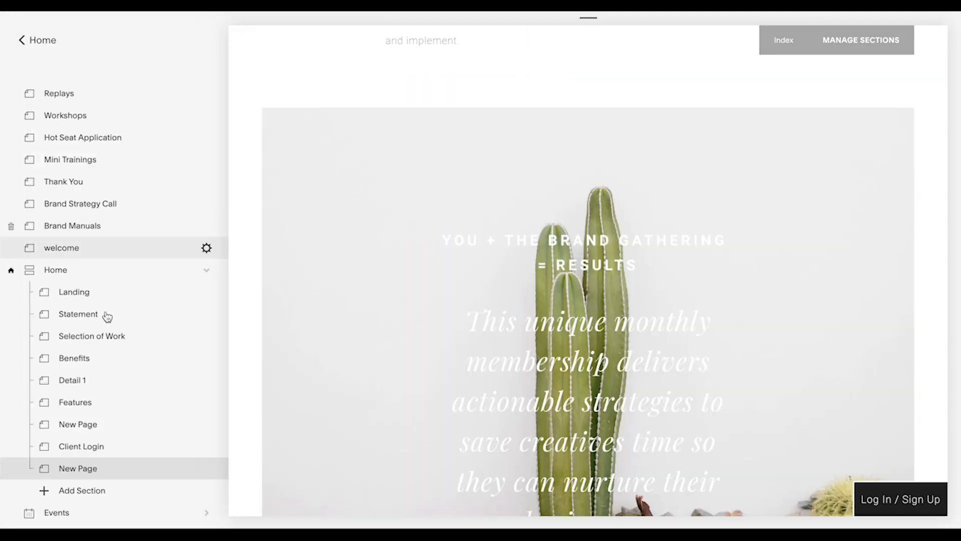
pyautogui.click(238, 38)
pyautogui.scroll(-15, 243, 283)
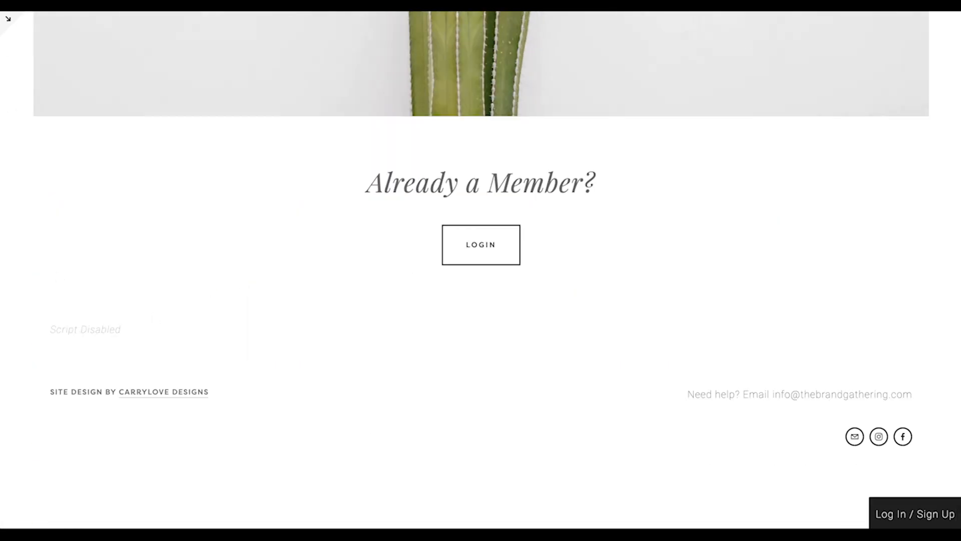
# Preview the new section's embedded script in safe mode and check the Home page full-screen
pyautogui.click(9, 18)
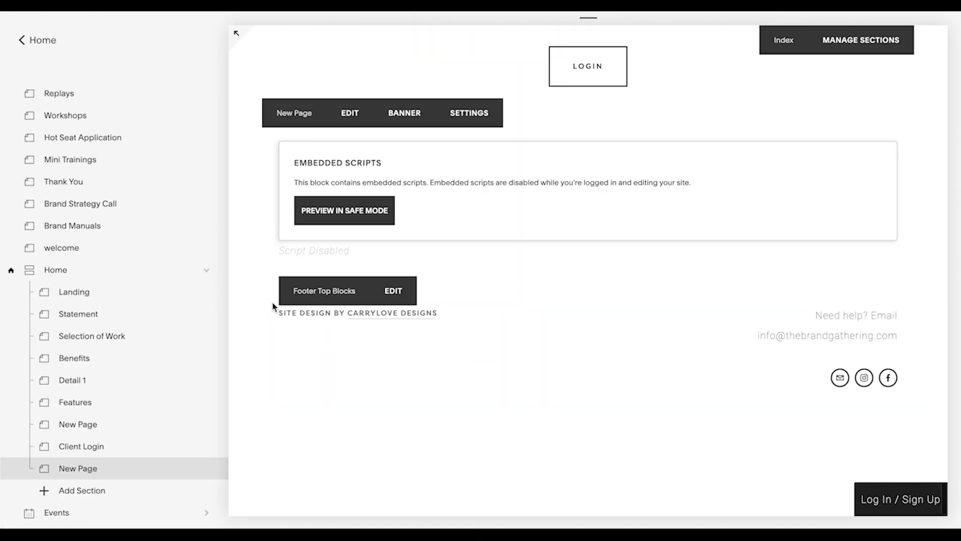
pyautogui.click(335, 221)
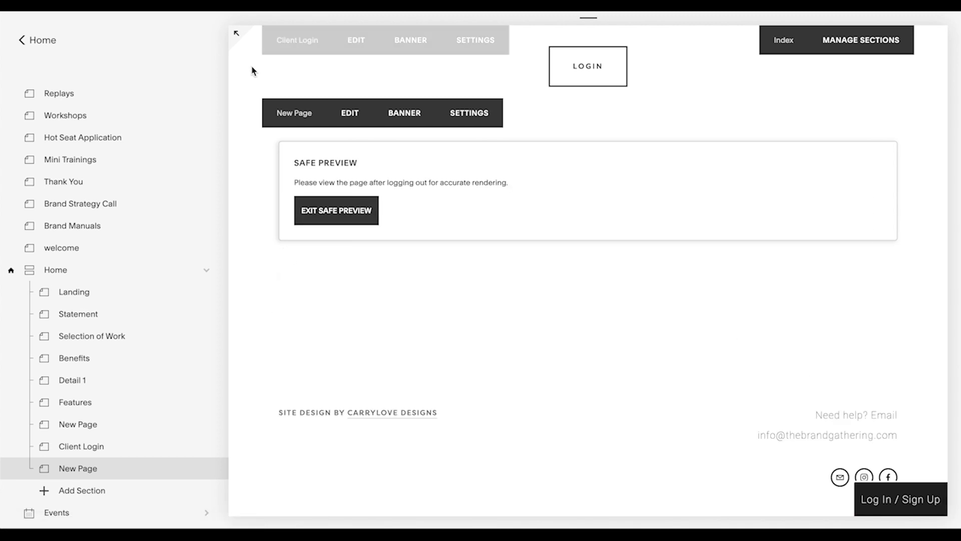
pyautogui.click(235, 34)
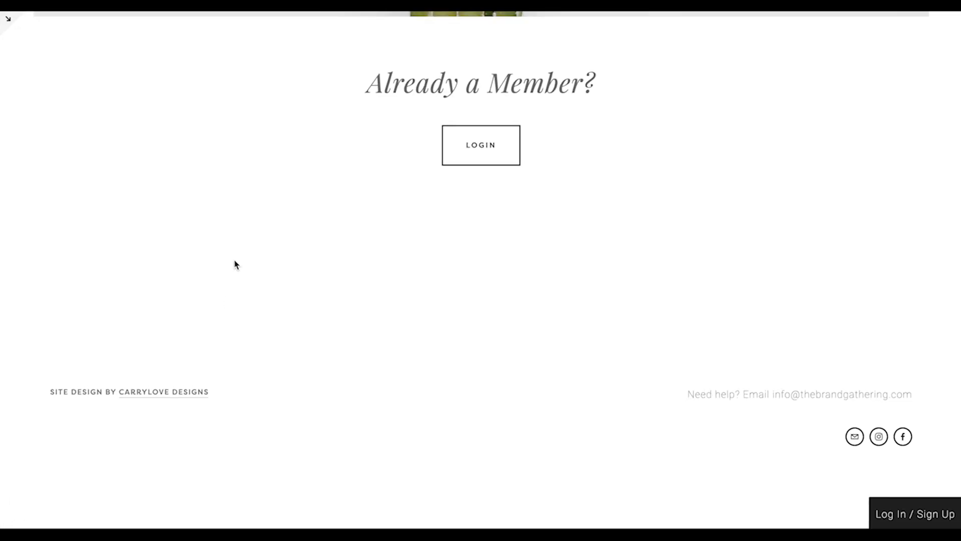
pyautogui.scroll(1, 238, 252)
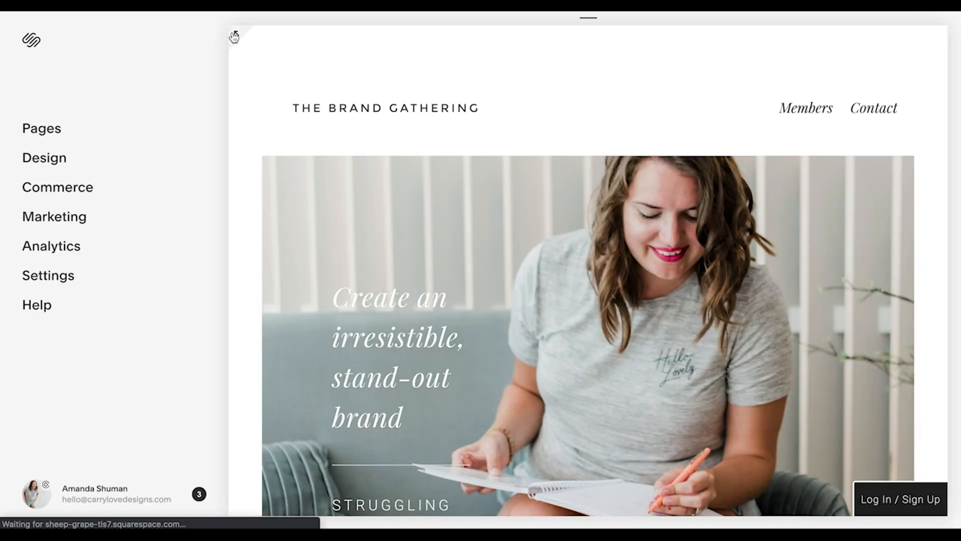
# Preview the reloaded Home page full-screen and examine the embedded opt-in form's heading, fields and button below the login section
pyautogui.click(236, 33)
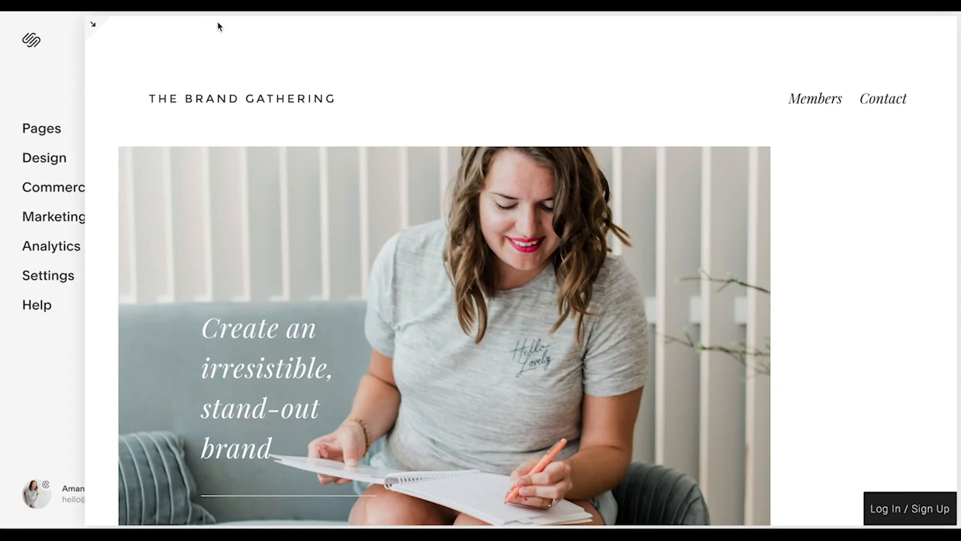
pyautogui.scroll(-10, 239, 231)
pyautogui.scroll(-20, 240, 272)
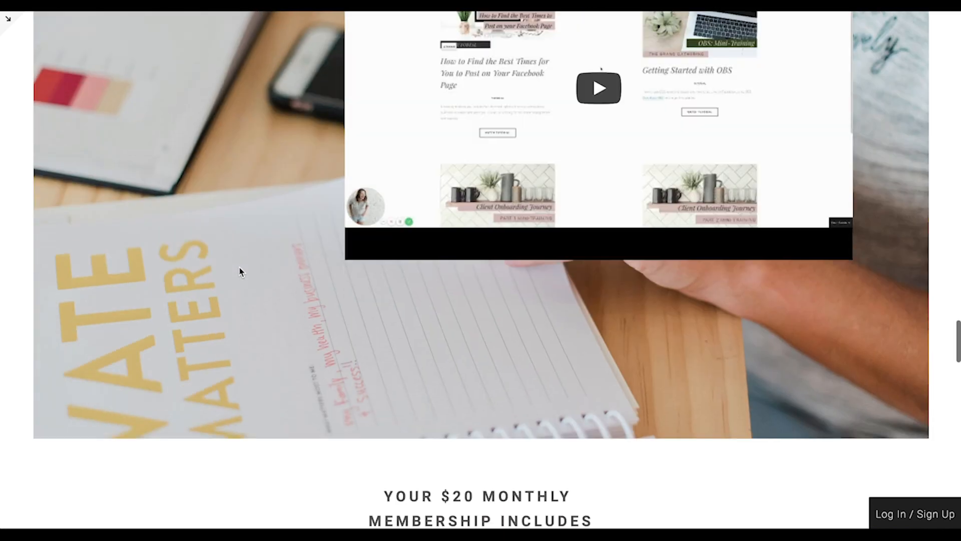
pyautogui.scroll(-15, 240, 272)
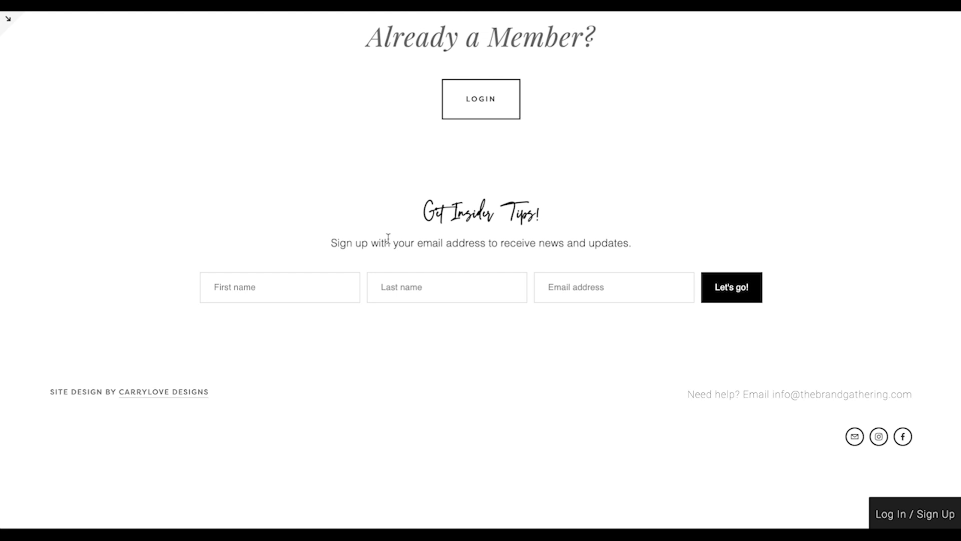
pyautogui.moveTo(422, 223); pyautogui.dragTo(599, 219)
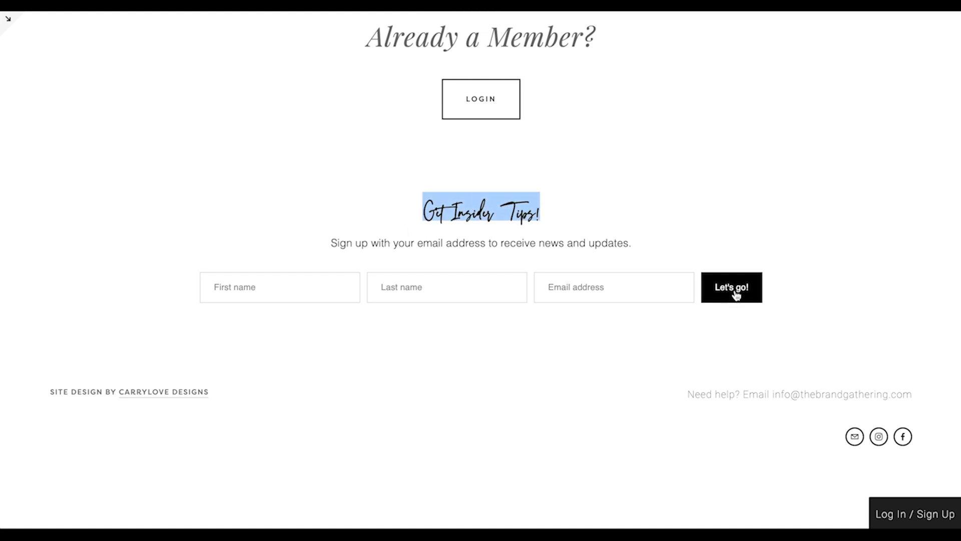
pyautogui.click(679, 246)
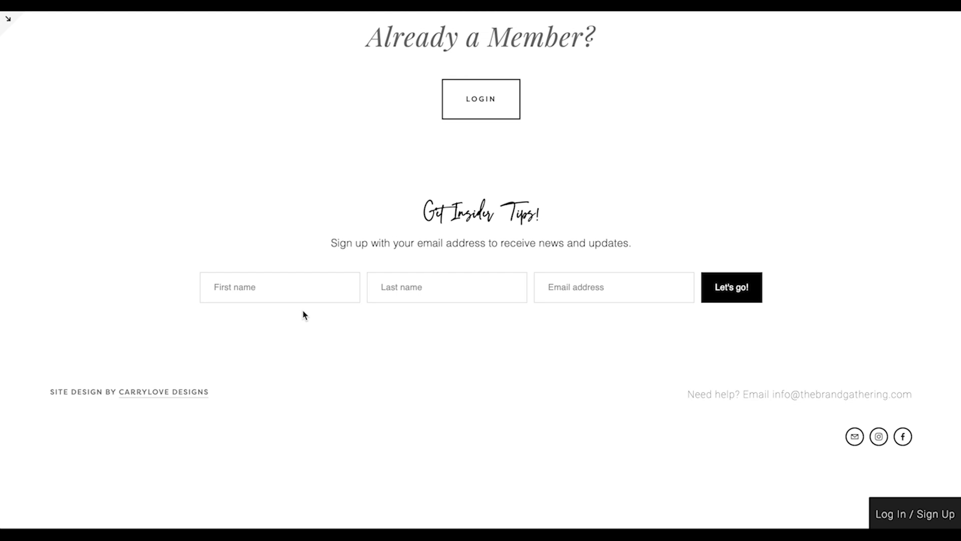
pyautogui.scroll(3, 303, 269)
pyautogui.scroll(-2, 303, 268)
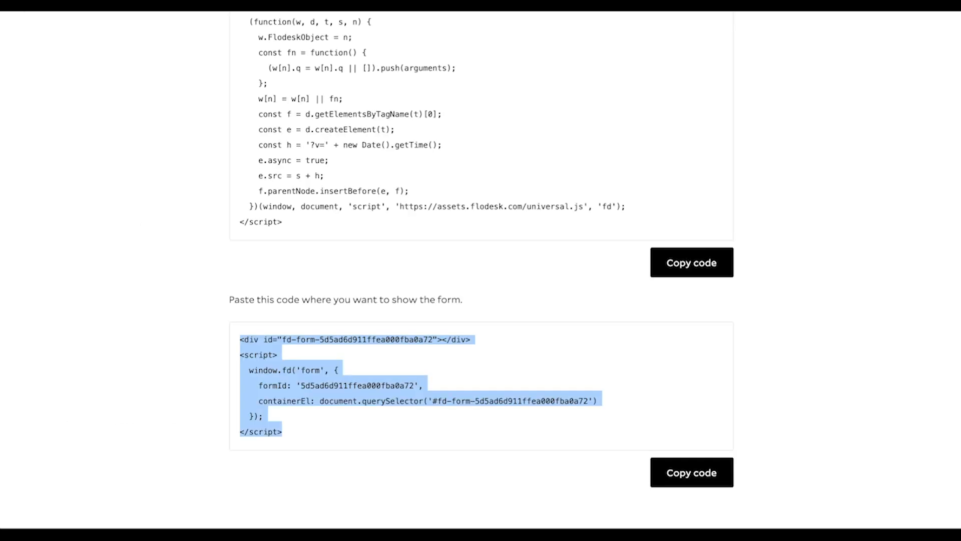
# Switch to Flodesk, reopen the form's design stage and set the form's canvas color to none
pyautogui.scroll(6, 359, 279)
pyautogui.click(532, 31)
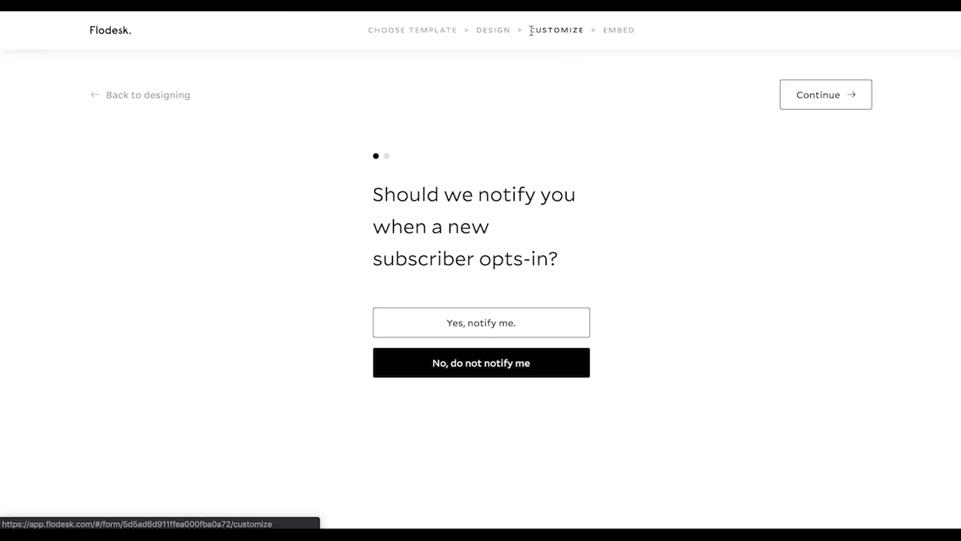
pyautogui.click(492, 31)
pyautogui.click(656, 246)
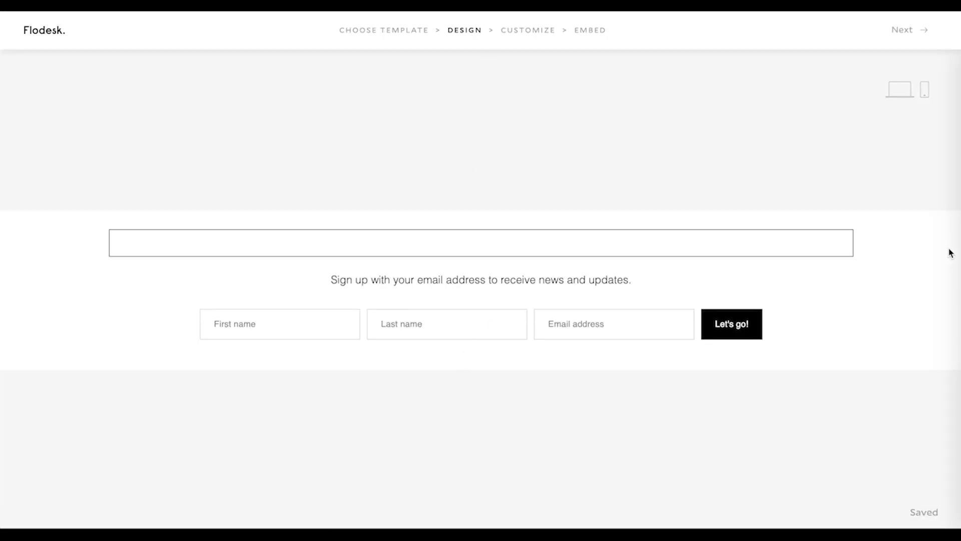
pyautogui.click(568, 227)
pyautogui.click(770, 217)
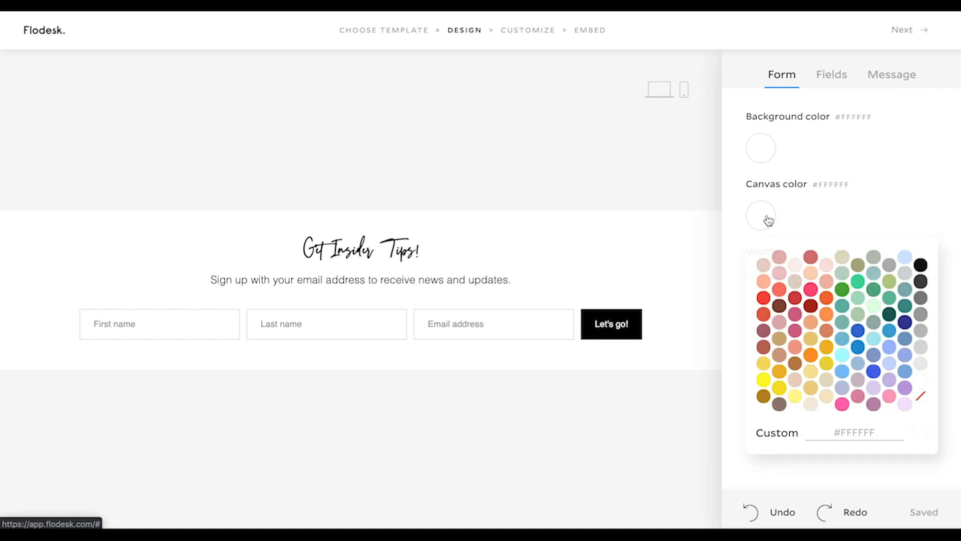
pyautogui.click(920, 396)
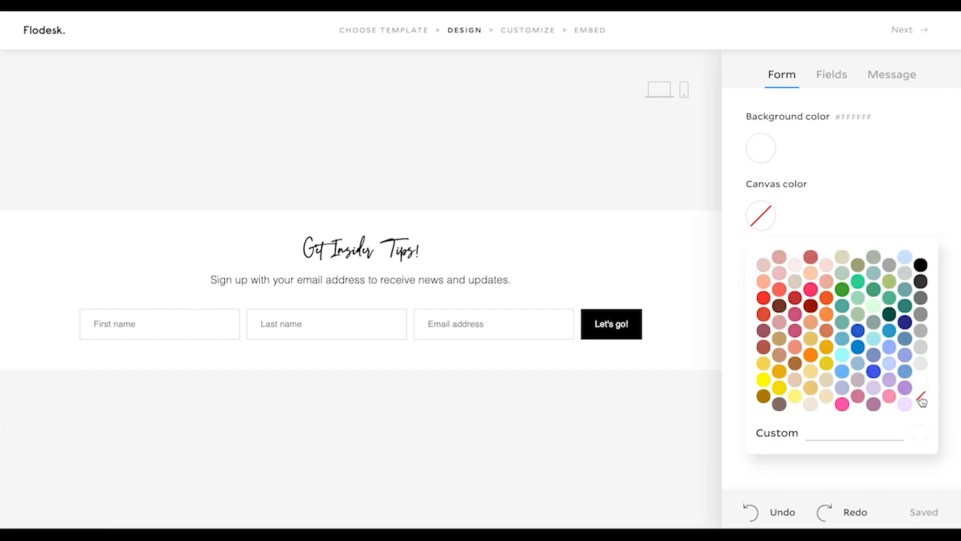
pyautogui.click(837, 171)
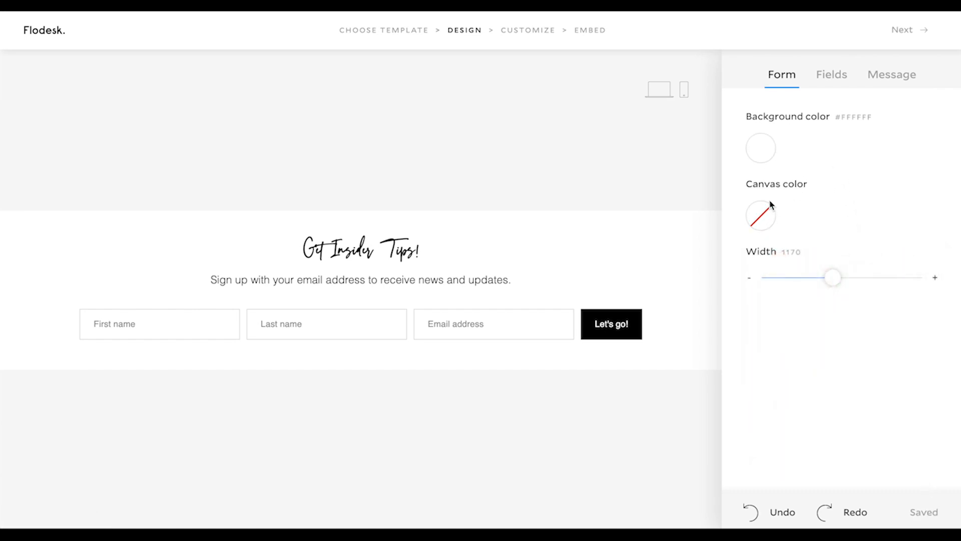